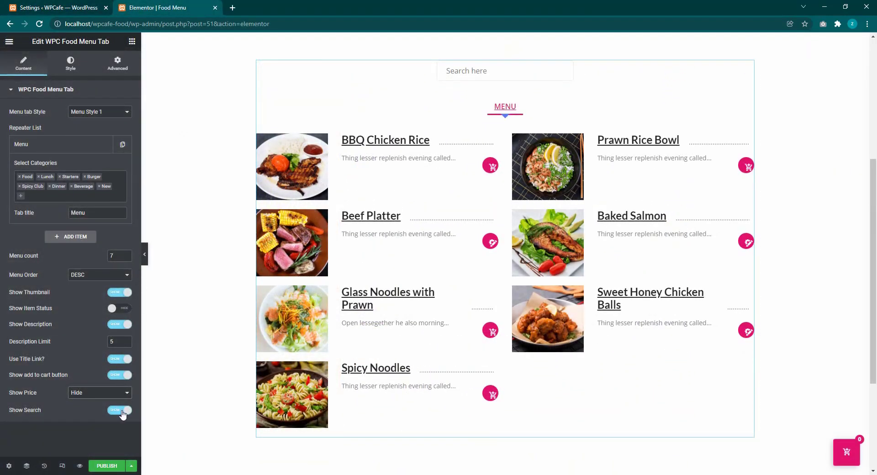
Show the WPC Food Menu Tab widget's Style settings with its Cart Button Style options.
{"action": "left_click", "coordinate": [493, 70]}
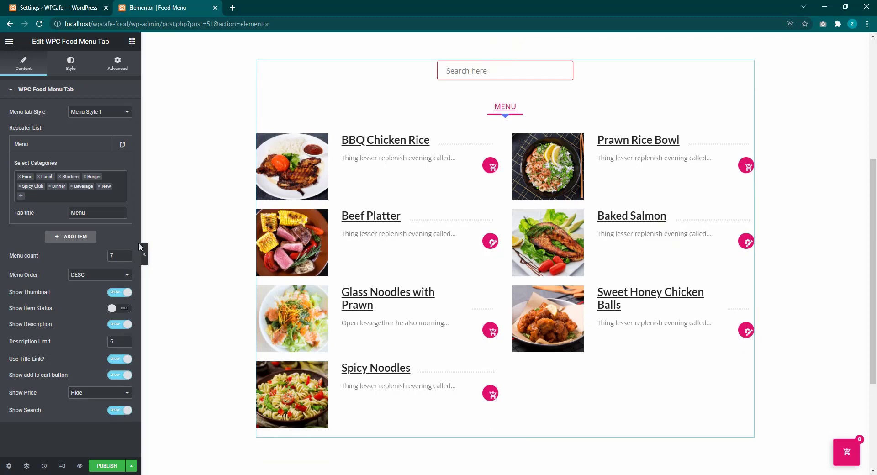
{"action": "left_click", "coordinate": [72, 66]}
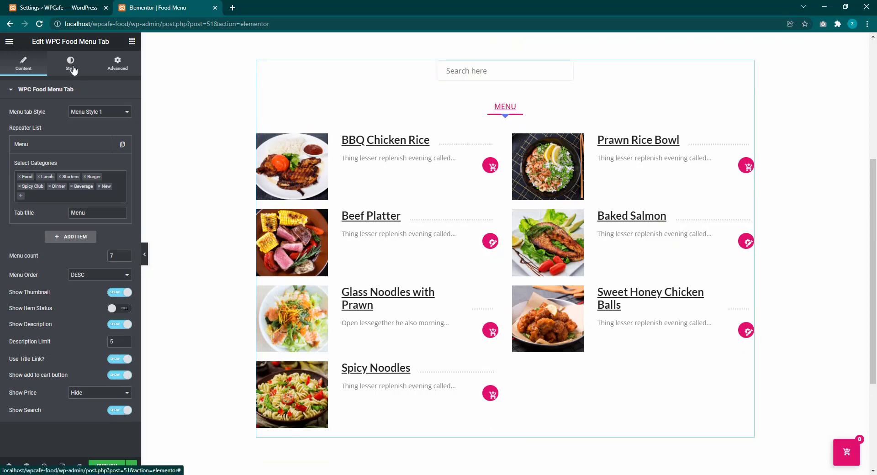
{"action": "left_click", "coordinate": [73, 69]}
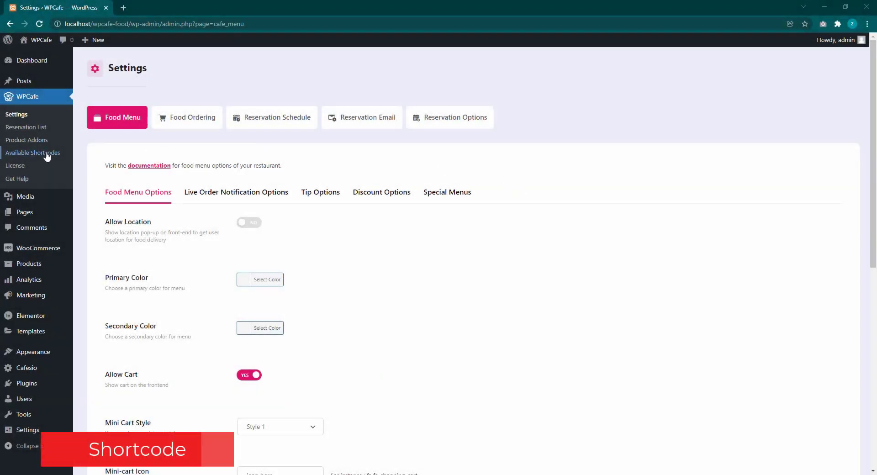
Set up a Food Menu shortcode: Food Menu List, Style 1, ascending order, 20 products.
{"action": "left_click", "coordinate": [45, 153]}
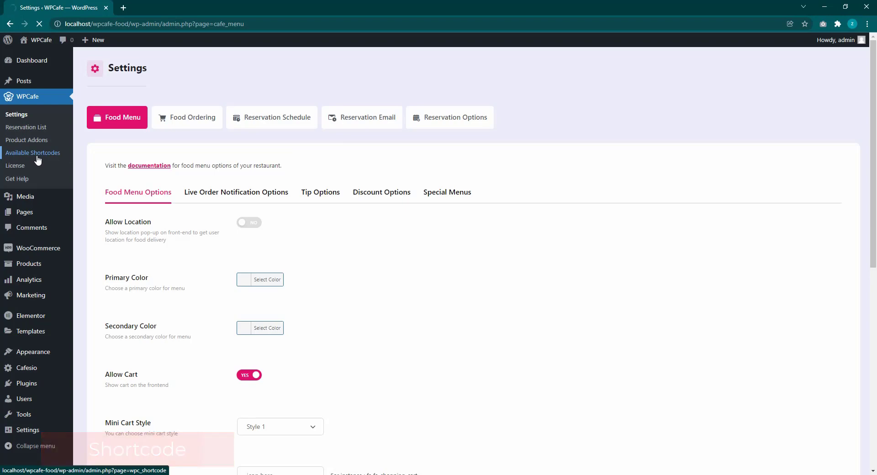
{"action": "left_click", "coordinate": [293, 167]}
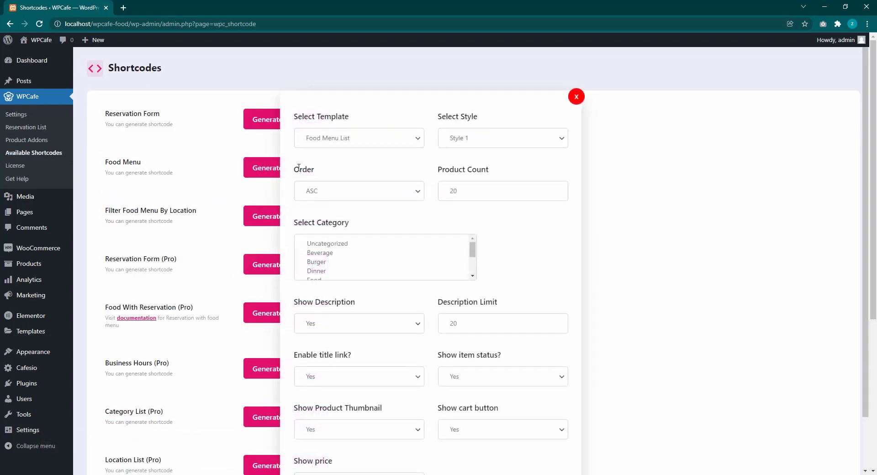
{"action": "left_click", "coordinate": [399, 145]}
{"action": "left_click", "coordinate": [399, 149]}
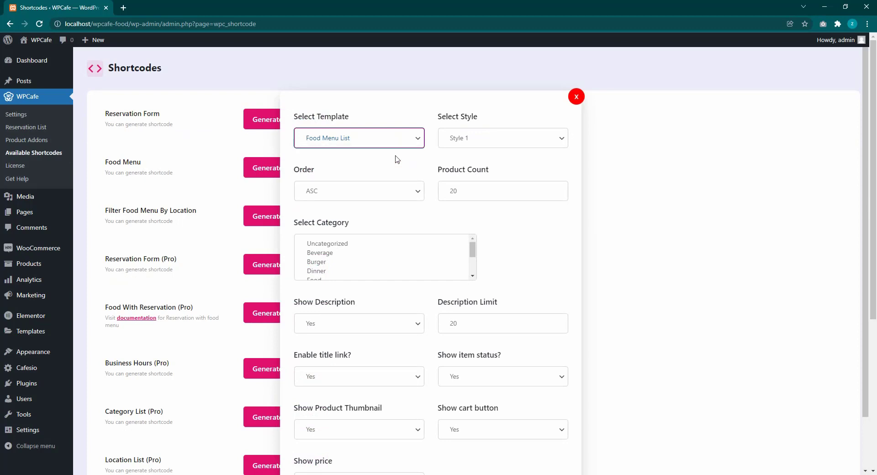
{"action": "left_click", "coordinate": [507, 144]}
{"action": "left_click", "coordinate": [506, 150]}
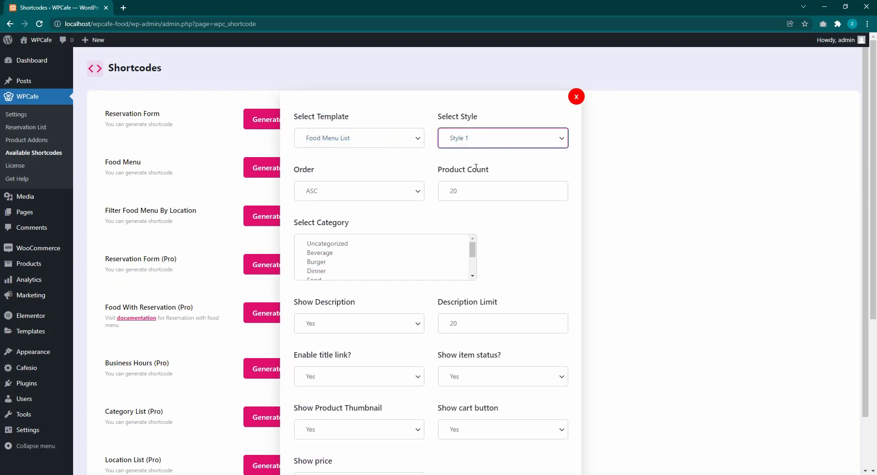
{"action": "left_click", "coordinate": [398, 199]}
{"action": "left_click", "coordinate": [408, 203]}
{"action": "left_click", "coordinate": [467, 193]}
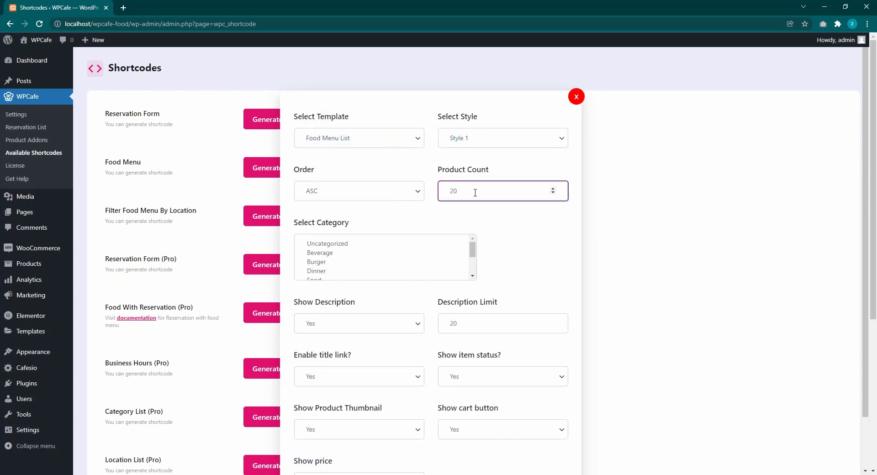
Keep descriptions shown, then generate and copy the Food Menu shortcode.
{"action": "left_click_drag", "start_coordinate": [371, 249], "coordinate": [368, 284]}
{"action": "scroll", "coordinate": [501, 294], "scroll_direction": "down", "scroll_amount": 2}
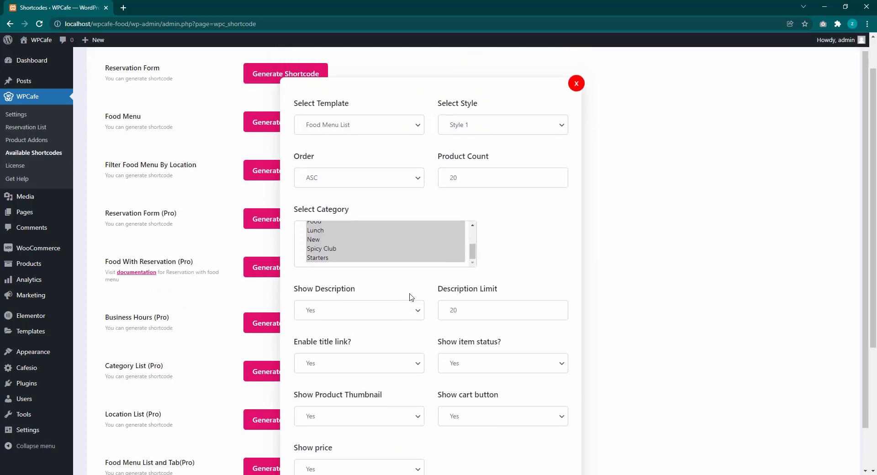
{"action": "left_click", "coordinate": [409, 267]}
{"action": "left_click", "coordinate": [453, 300]}
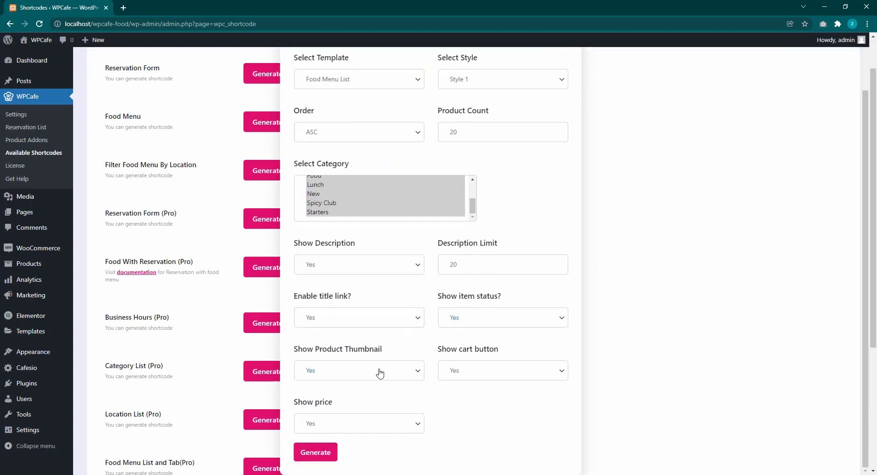
{"action": "left_click", "coordinate": [315, 452]}
{"action": "scroll", "coordinate": [320, 452], "scroll_direction": "down", "scroll_amount": 1}
{"action": "left_click", "coordinate": [556, 440]}
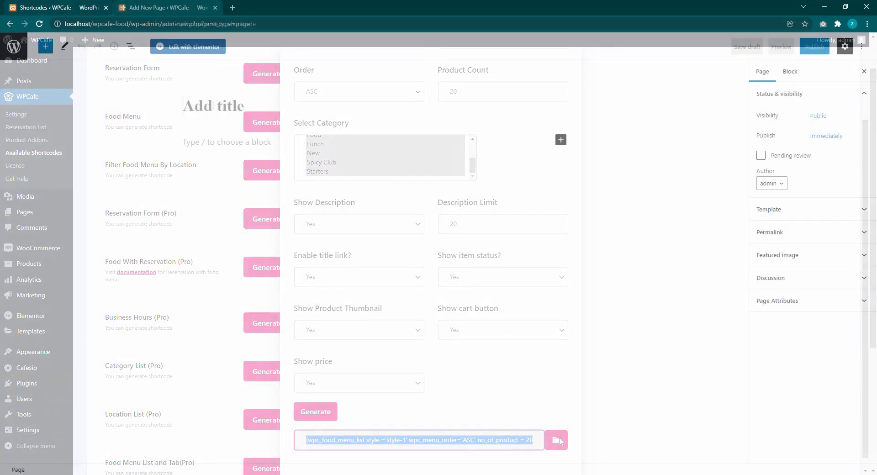
Title the new page 'Food Menu' and paste the shortcode into its body.
{"action": "type", "text": "Food Menu"}
{"action": "left_click", "coordinate": [222, 142]}
{"action": "key", "text": "ctrl+v"}
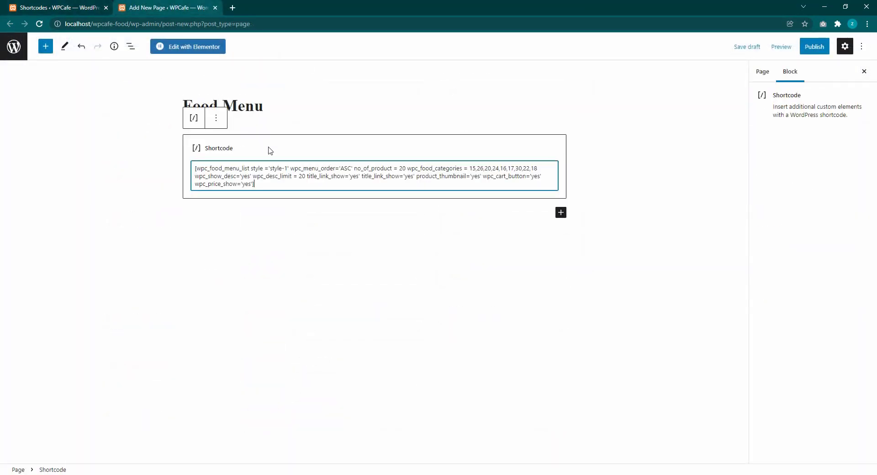
Publish the Food Menu page and view it on the front end.
{"action": "left_click", "coordinate": [814, 47]}
{"action": "left_click", "coordinate": [798, 47]}
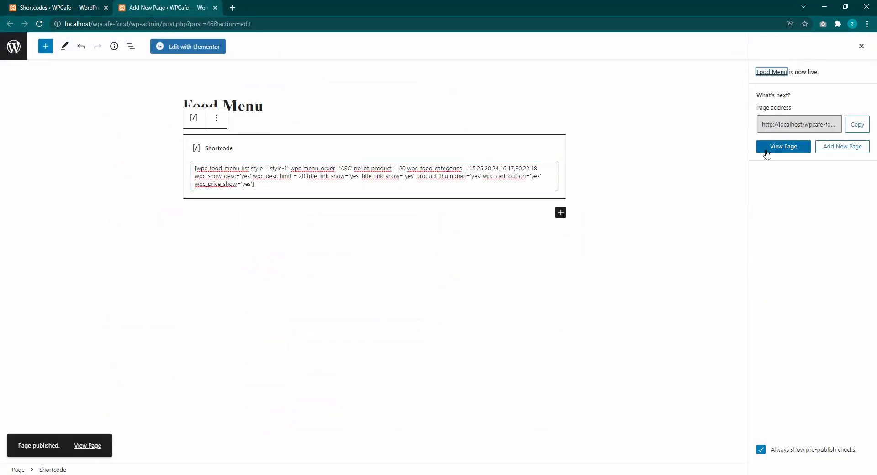
{"action": "left_click", "coordinate": [87, 445]}
{"action": "left_click", "coordinate": [281, 6]}
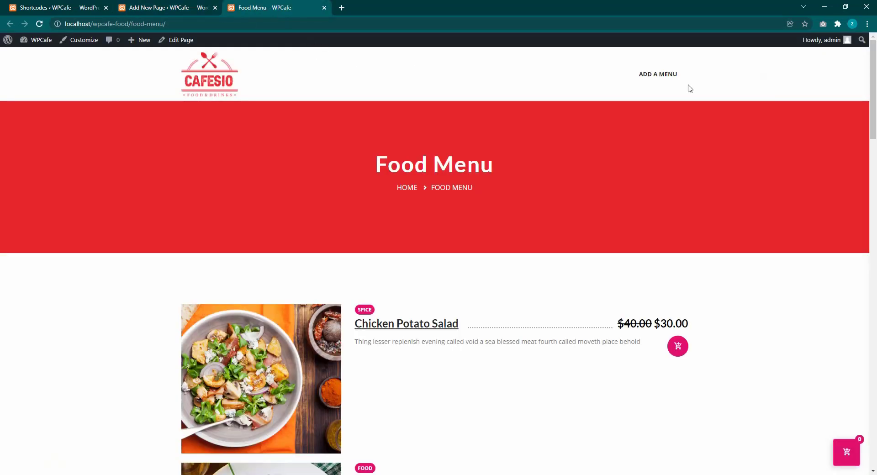
{"action": "left_click_drag", "start_coordinate": [875, 88], "coordinate": [875, 120]}
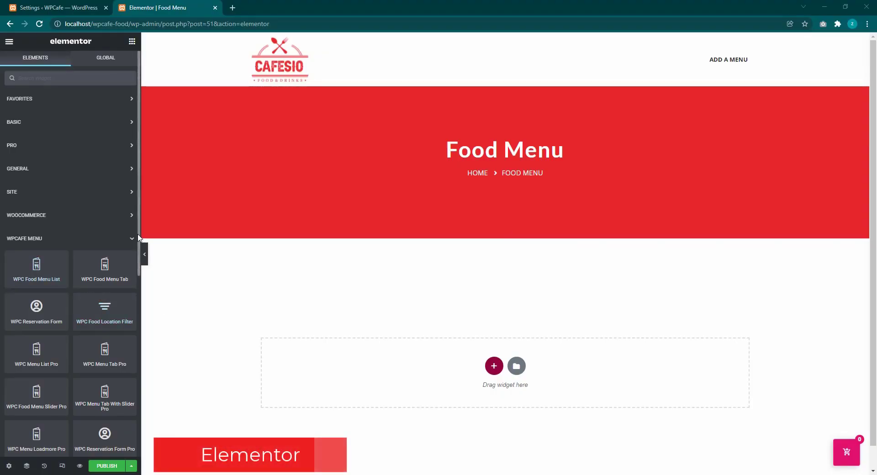
Place the WPC Food Menu Tab widget on the page and open its tab's categories.
{"action": "scroll", "coordinate": [73, 214], "scroll_direction": "down", "scroll_amount": 3}
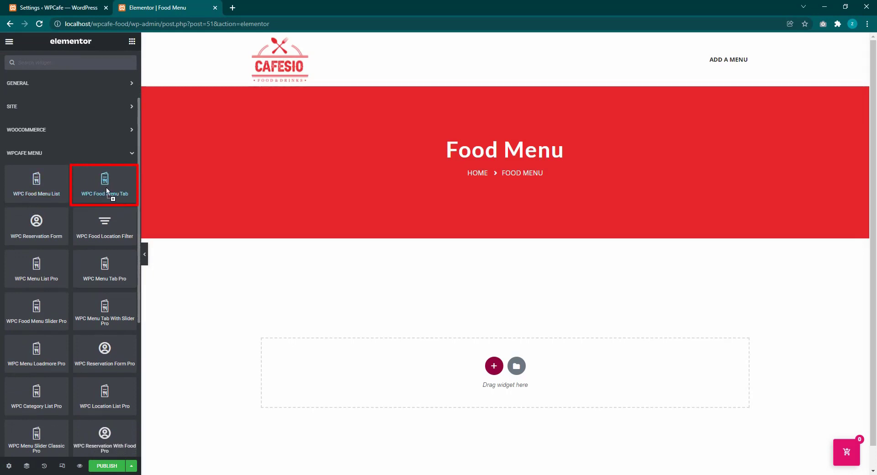
{"action": "left_click_drag", "start_coordinate": [108, 192], "coordinate": [484, 342]}
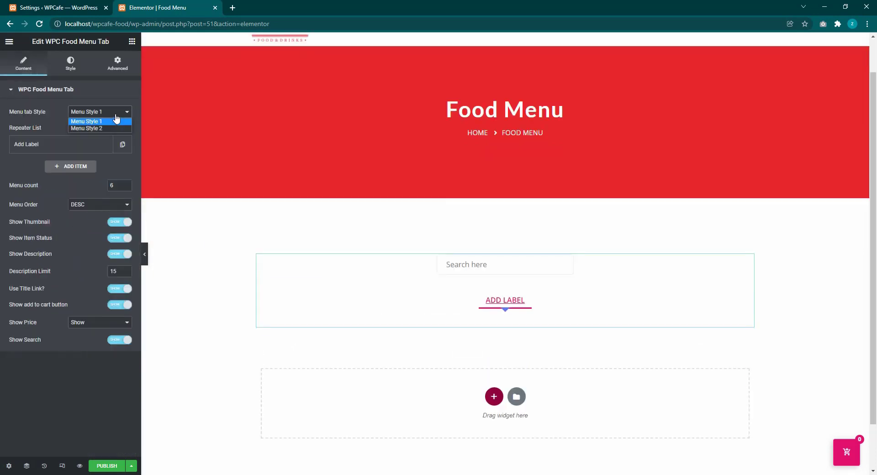
{"action": "left_click", "coordinate": [51, 145]}
{"action": "left_click", "coordinate": [21, 178]}
Select Food, Lunch, Starters, Burger, Spicy Club, Dinner, Beverage and New categories.
{"action": "left_click", "coordinate": [37, 199]}
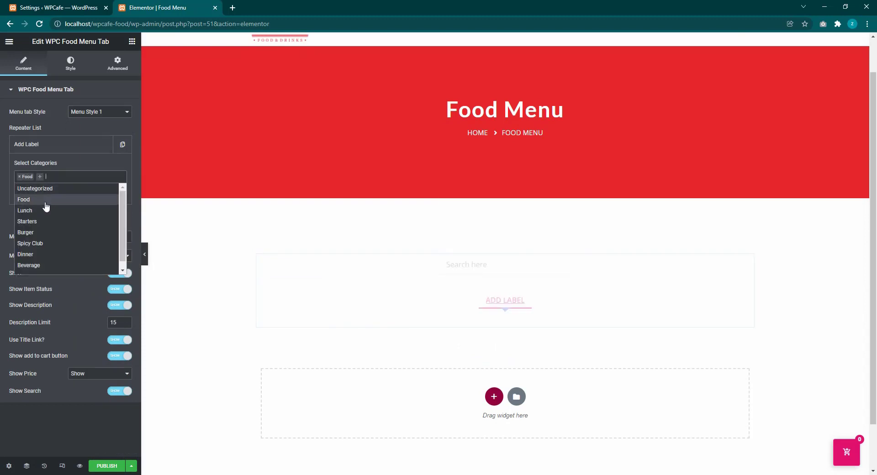
{"action": "left_click", "coordinate": [36, 210]}
{"action": "left_click", "coordinate": [59, 221]}
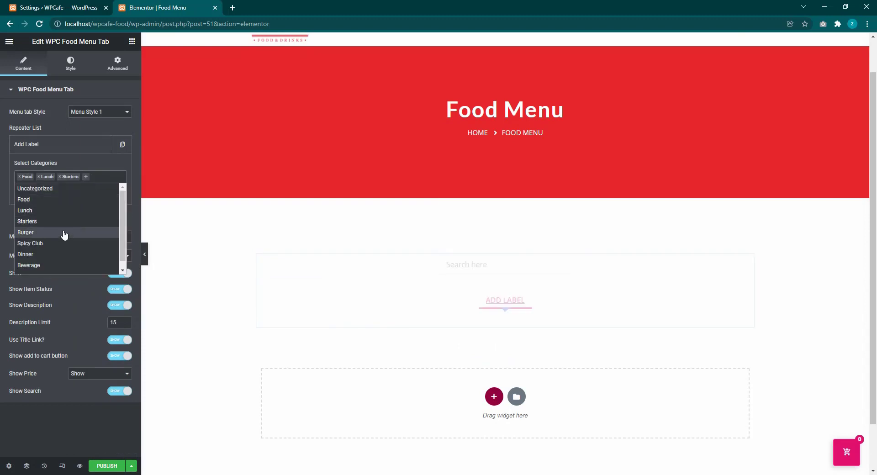
{"action": "left_click", "coordinate": [65, 231]}
{"action": "left_click", "coordinate": [70, 247]}
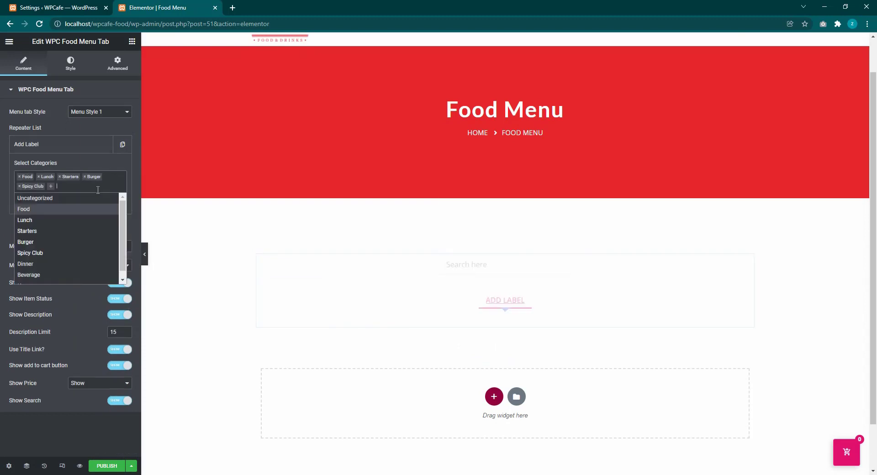
{"action": "left_click", "coordinate": [58, 264]}
{"action": "left_click", "coordinate": [60, 275]}
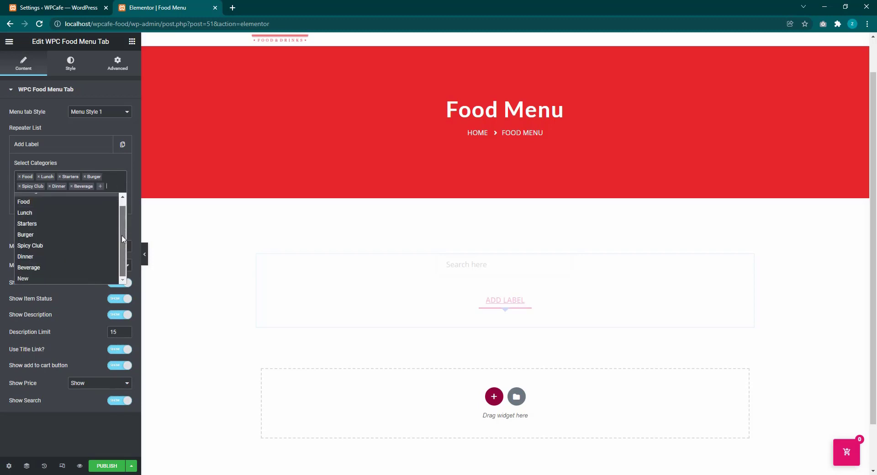
{"action": "left_click", "coordinate": [82, 276]}
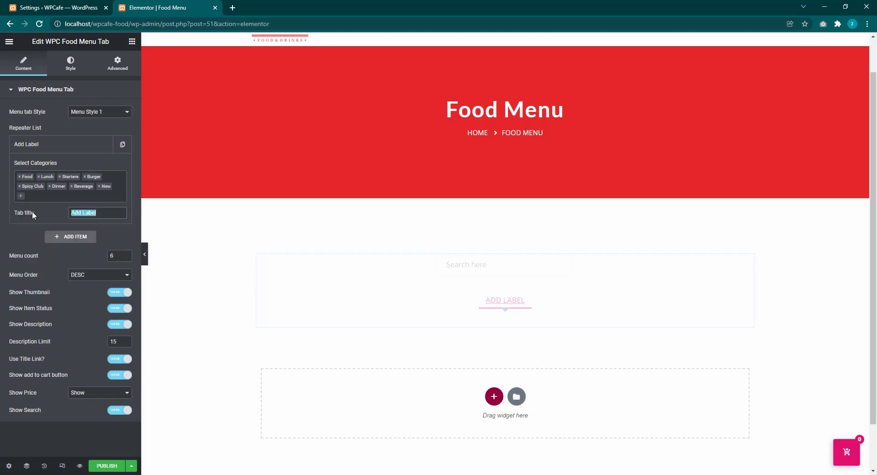
Title the tab 'Menu', keep descending menu order and raise the menu count to 7.
{"action": "type", "text": "Menu"}
{"action": "left_click", "coordinate": [103, 274]}
{"action": "left_click", "coordinate": [104, 284]}
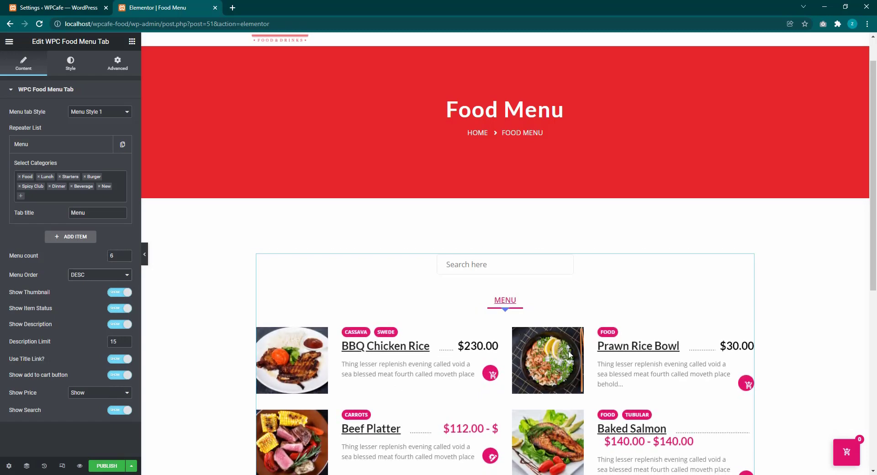
{"action": "left_click_drag", "start_coordinate": [874, 190], "coordinate": [874, 265]}
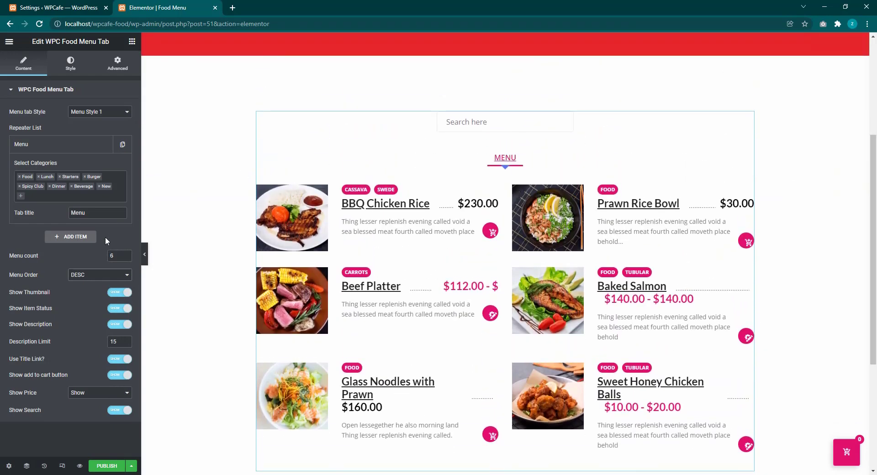
{"action": "left_click", "coordinate": [126, 254]}
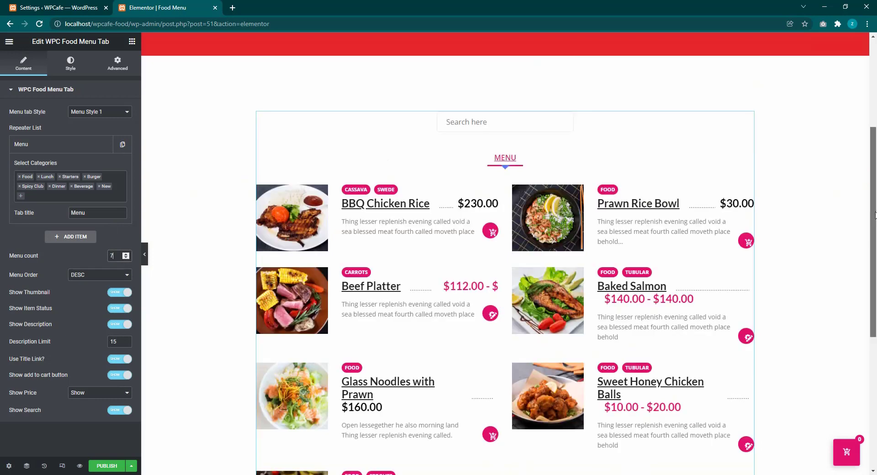
{"action": "scroll", "coordinate": [541, 323], "scroll_direction": "down", "scroll_amount": 3}
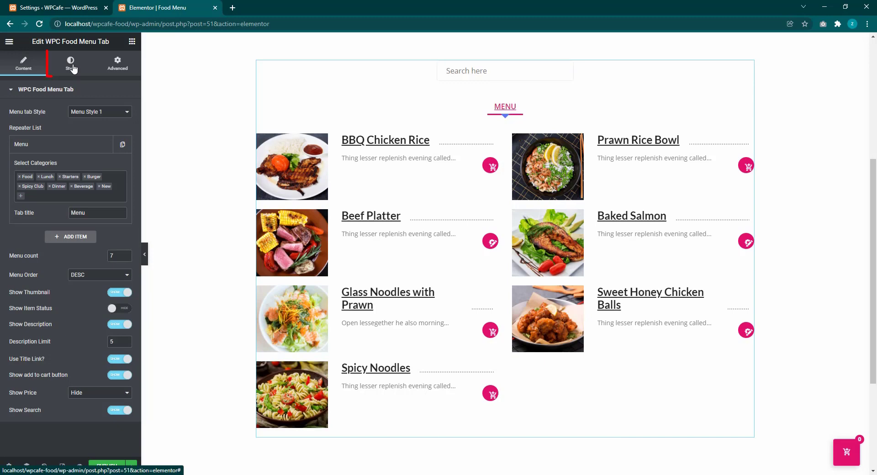
Make the cart button icons white on a dark blue background.
{"action": "left_click", "coordinate": [72, 68]}
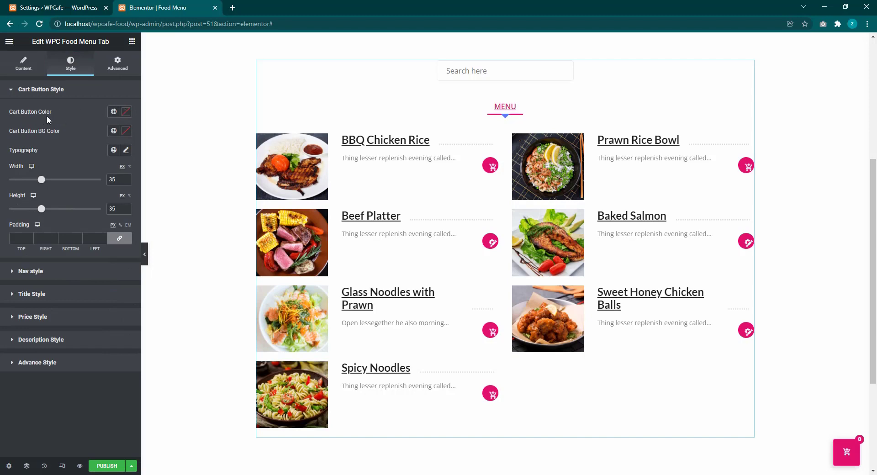
{"action": "left_click", "coordinate": [126, 112]}
{"action": "left_click", "coordinate": [20, 147]}
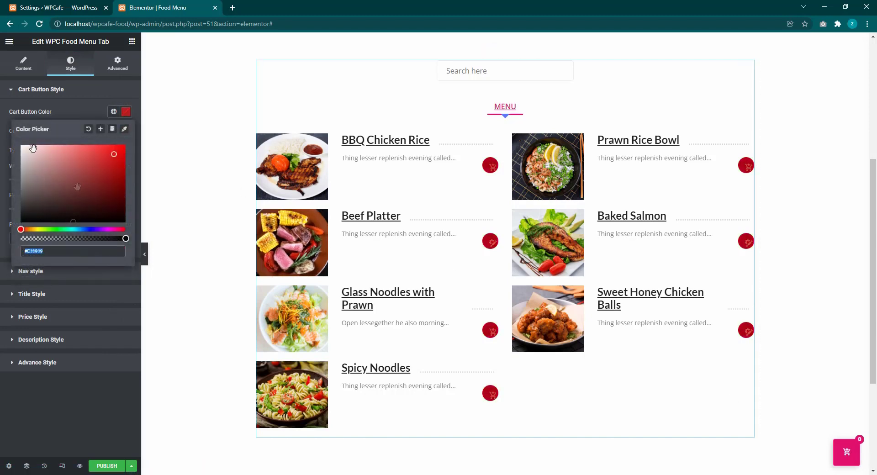
{"action": "left_click", "coordinate": [124, 113]}
{"action": "left_click", "coordinate": [125, 131]}
{"action": "left_click", "coordinate": [89, 248]}
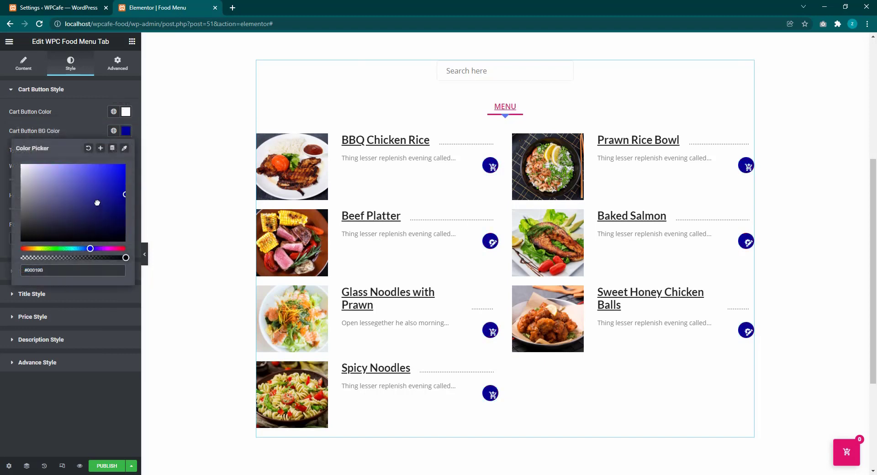
{"action": "left_click_drag", "start_coordinate": [95, 203], "coordinate": [97, 197]}
{"action": "key", "text": "Escape"}
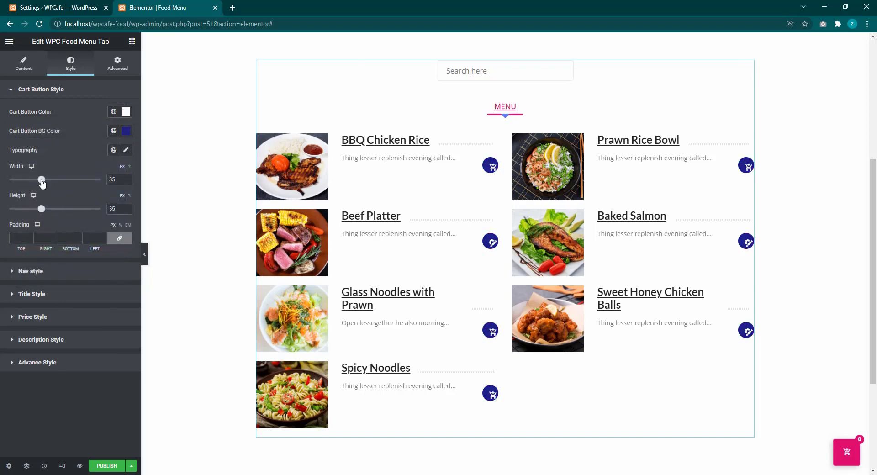
Resize the cart buttons to 48 px wide and 43 px high.
{"action": "mouse_move", "coordinate": [41, 183]}
{"action": "left_mouse_down"}
{"action": "mouse_move", "coordinate": [24, 189]}
{"action": "mouse_move", "coordinate": [54, 182]}
{"action": "left_mouse_up"}
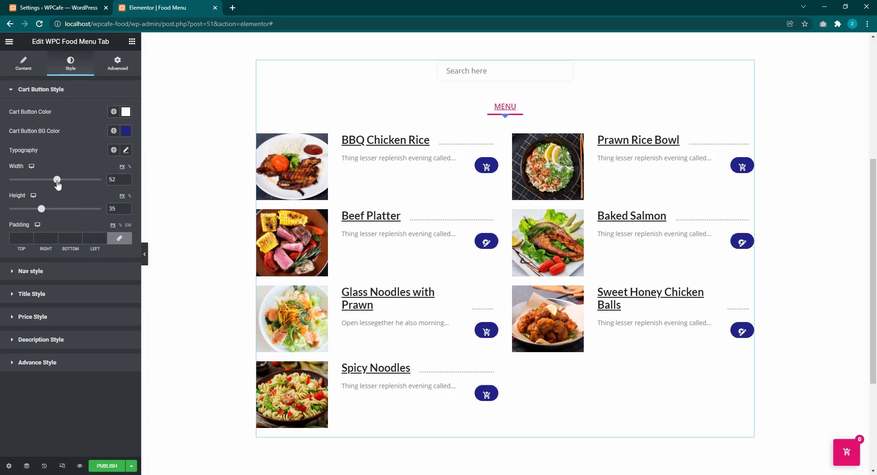
{"action": "left_click_drag", "start_coordinate": [41, 210], "coordinate": [49, 210]}
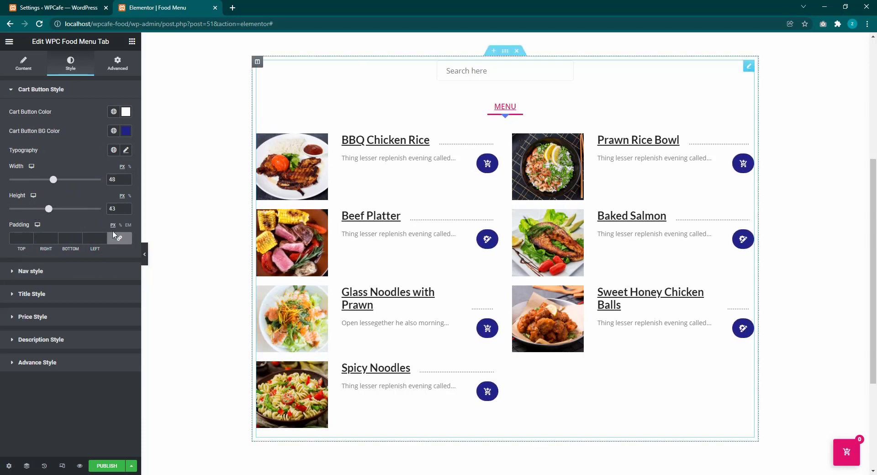
{"action": "left_click", "coordinate": [31, 91]}
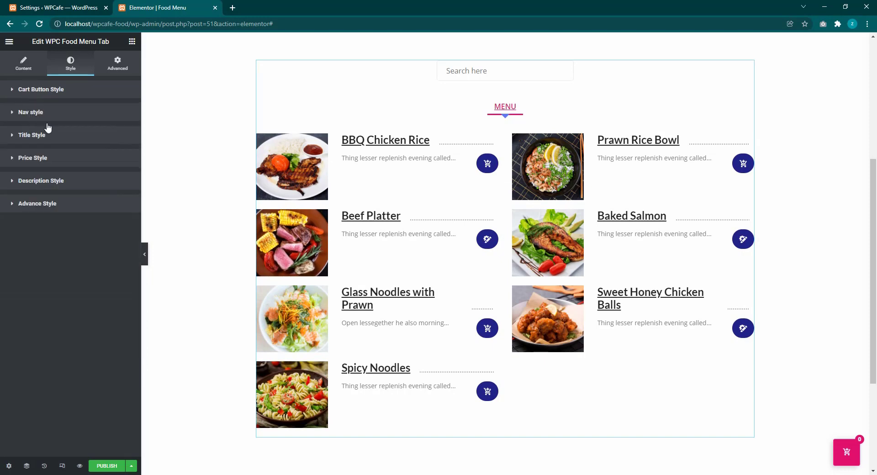
Set the Nav Title Typography font family to Times New Roman.
{"action": "left_click", "coordinate": [23, 113]}
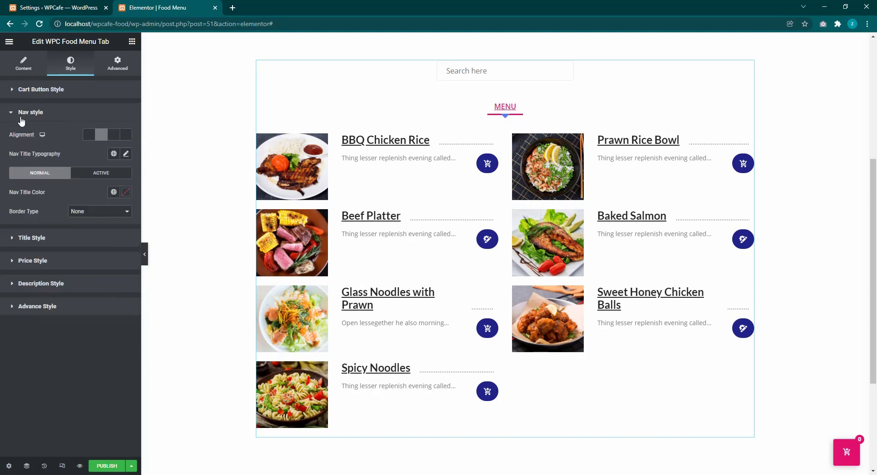
{"action": "left_click", "coordinate": [127, 155]}
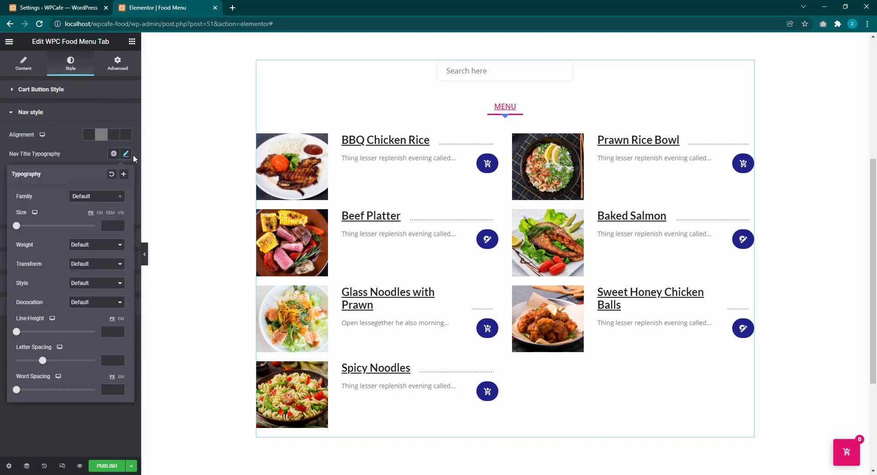
{"action": "left_click", "coordinate": [109, 201]}
{"action": "left_click", "coordinate": [105, 246]}
{"action": "left_click", "coordinate": [97, 196]}
{"action": "left_click", "coordinate": [102, 295]}
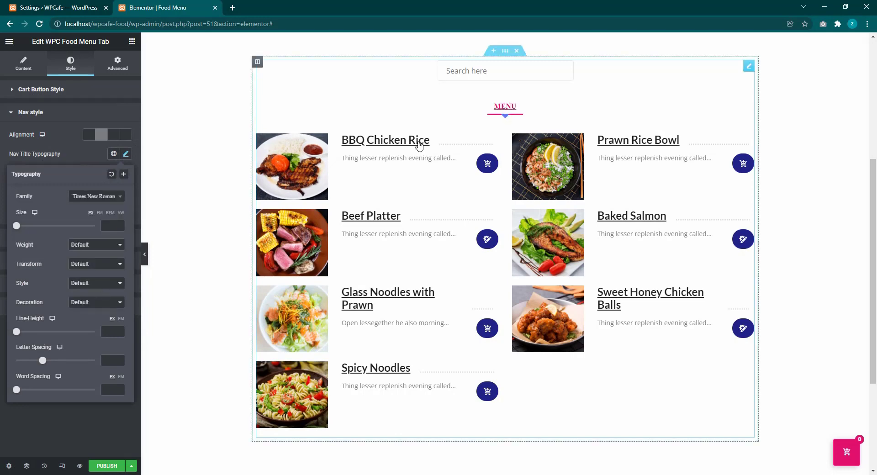
{"action": "left_click", "coordinate": [126, 155]}
{"action": "left_click", "coordinate": [92, 176]}
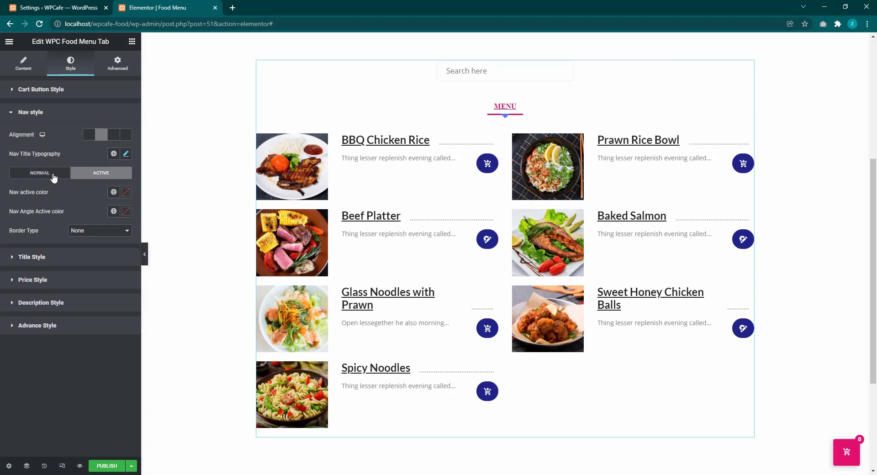
Set the item title colour to #BA0000 and the title hover colour to #202FA8.
{"action": "left_click", "coordinate": [57, 258]}
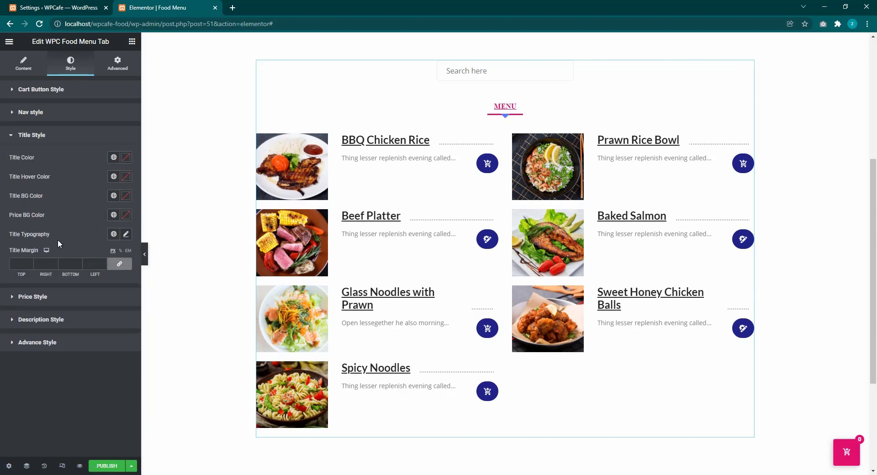
{"action": "left_click", "coordinate": [126, 163]}
{"action": "left_click_drag", "start_coordinate": [75, 228], "coordinate": [126, 211]}
{"action": "left_click", "coordinate": [32, 179]}
{"action": "left_click", "coordinate": [126, 176]}
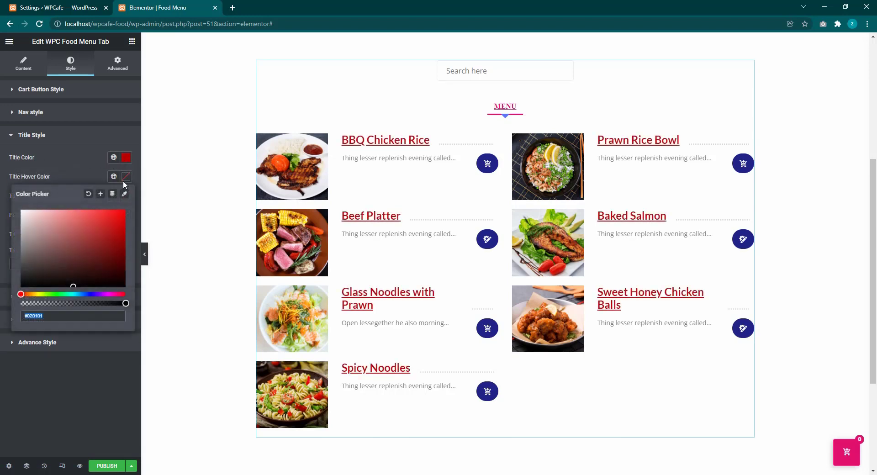
{"action": "left_click", "coordinate": [88, 293]}
{"action": "left_click", "coordinate": [106, 236]}
{"action": "left_click", "coordinate": [114, 137]}
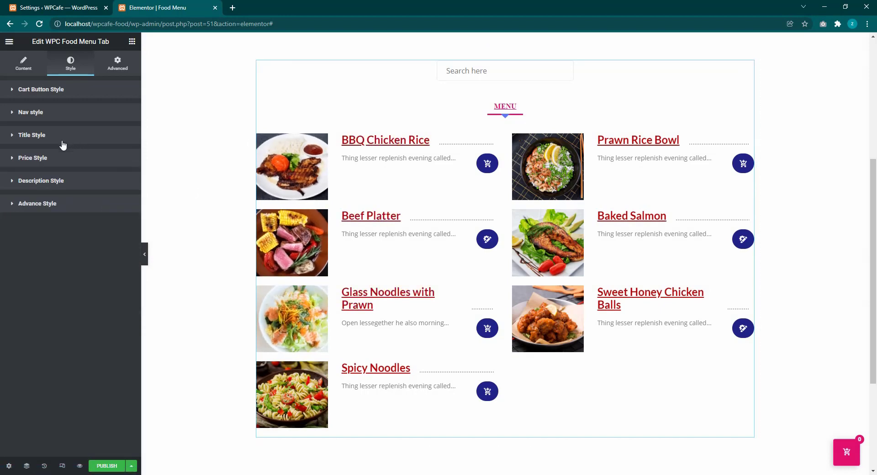
{"action": "left_click", "coordinate": [23, 138]}
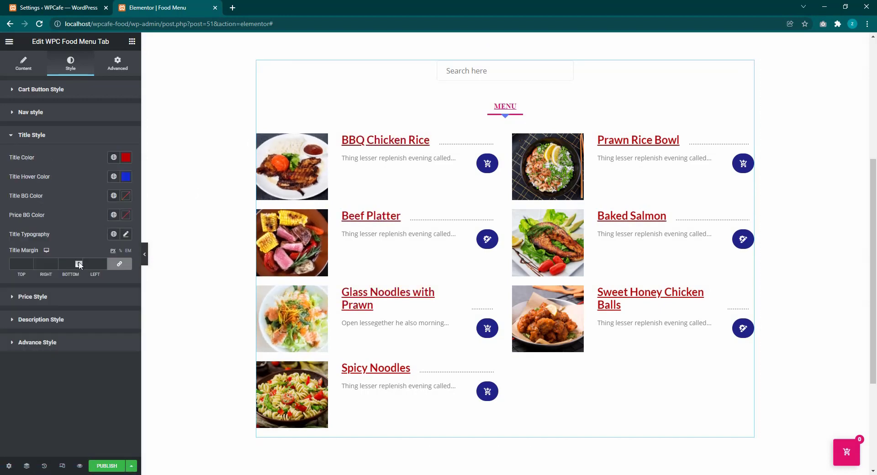
{"action": "left_click", "coordinate": [47, 297]}
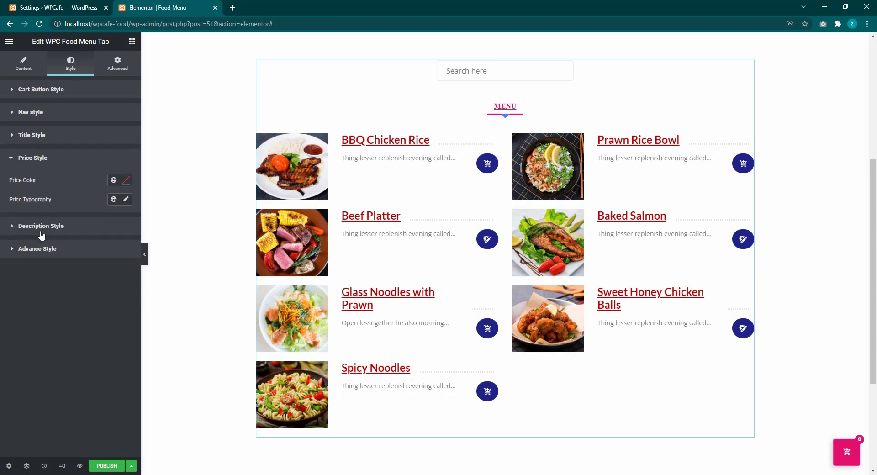
{"action": "left_click", "coordinate": [24, 64]}
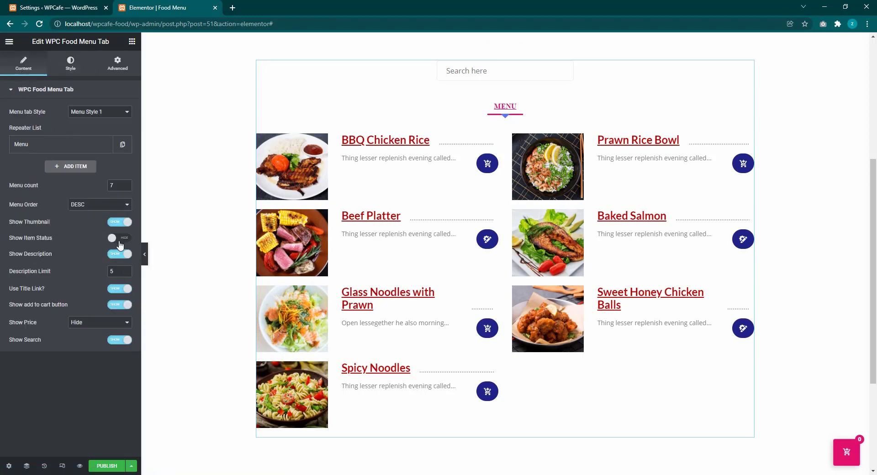
Turn on item status badges and colour the prices dark green (#0A3119).
{"action": "left_click", "coordinate": [120, 238]}
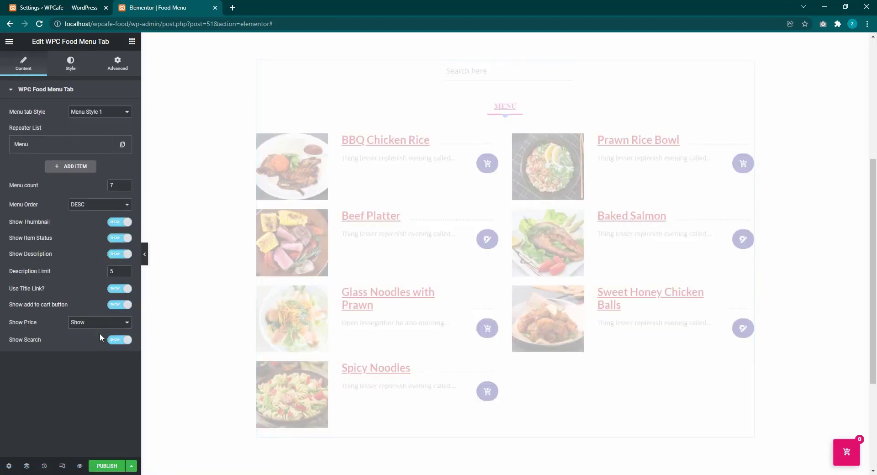
{"action": "left_click", "coordinate": [118, 64]}
{"action": "left_click", "coordinate": [71, 64]}
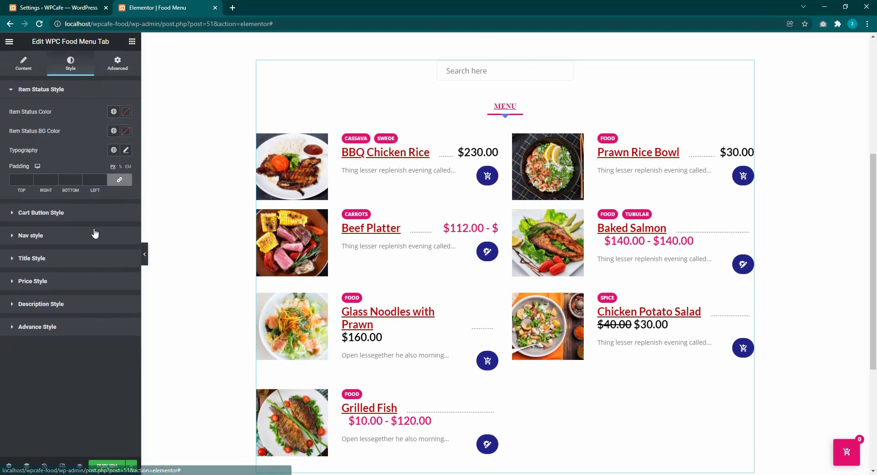
{"action": "left_click", "coordinate": [42, 282]}
{"action": "left_click", "coordinate": [126, 203]}
{"action": "left_click", "coordinate": [111, 257]}
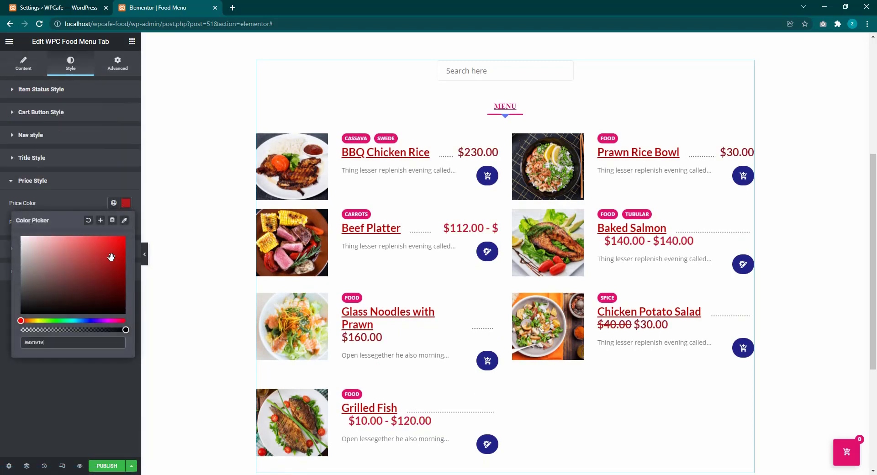
{"action": "left_click", "coordinate": [62, 320]}
{"action": "left_click_drag", "start_coordinate": [119, 300], "coordinate": [104, 299]}
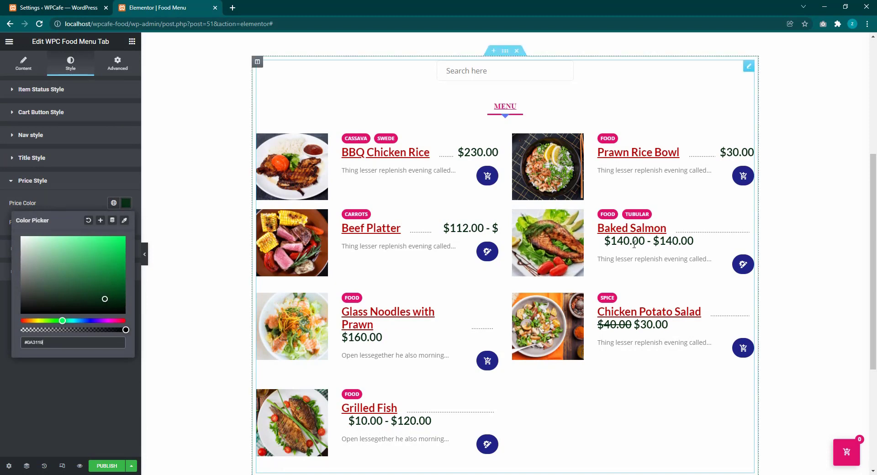
{"action": "left_click", "coordinate": [118, 188]}
{"action": "left_click", "coordinate": [72, 230]}
Colour the item descriptions red.
{"action": "left_click", "coordinate": [73, 203]}
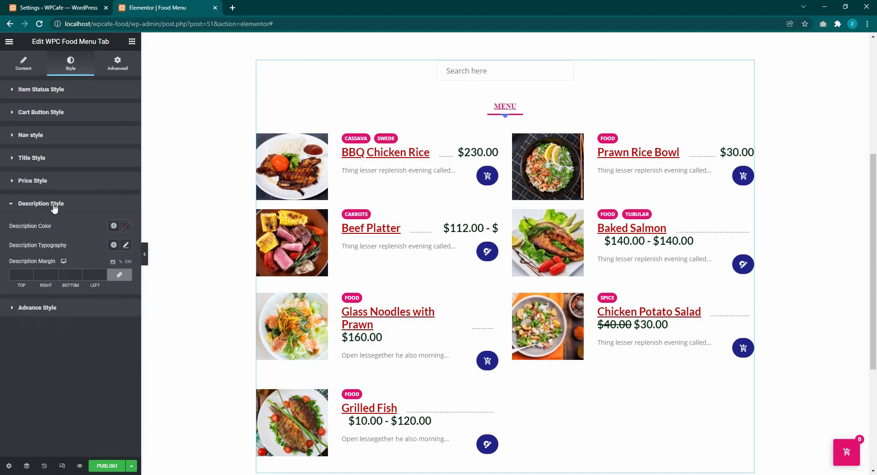
{"action": "left_click", "coordinate": [123, 229]}
{"action": "left_click", "coordinate": [111, 274]}
{"action": "left_click", "coordinate": [64, 203]}
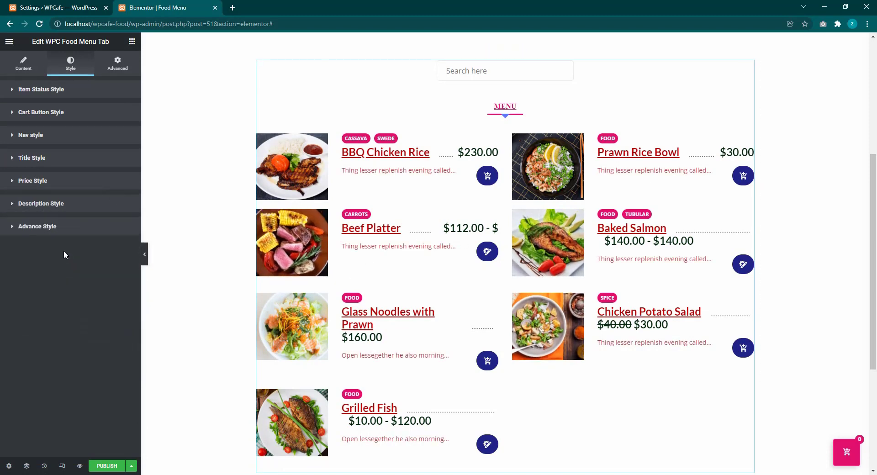
{"action": "left_click", "coordinate": [82, 211]}
Give the menu a Zoom In Down entrance animation and publish the page.
{"action": "left_click", "coordinate": [117, 64]}
{"action": "left_click", "coordinate": [112, 255]}
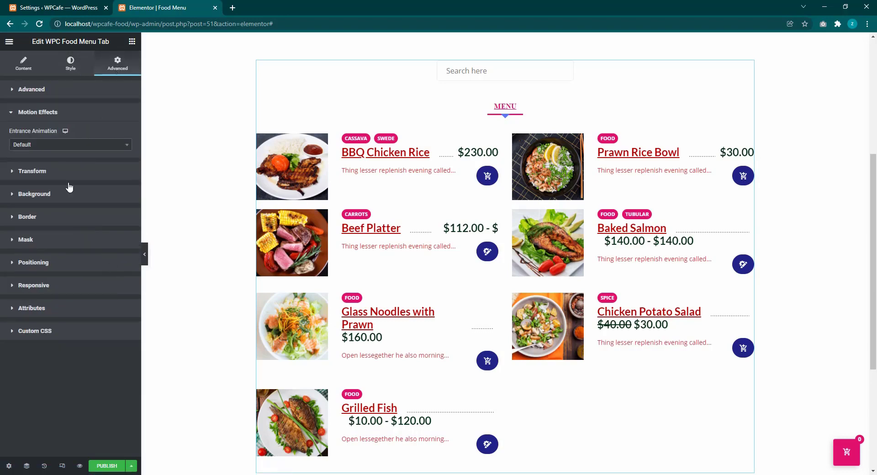
{"action": "left_click", "coordinate": [68, 144]}
{"action": "left_click", "coordinate": [51, 203]}
{"action": "left_click", "coordinate": [68, 144]}
{"action": "scroll", "coordinate": [73, 210], "scroll_direction": "down", "scroll_amount": 2}
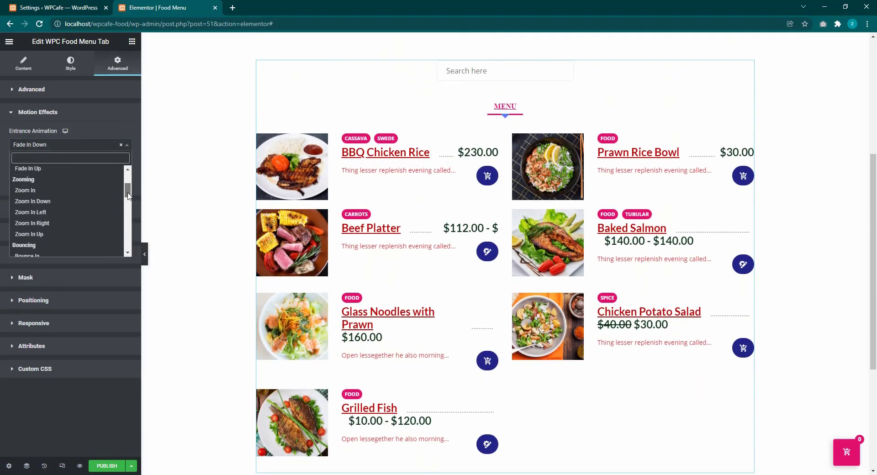
{"action": "left_click", "coordinate": [110, 204]}
{"action": "left_click", "coordinate": [110, 277]}
{"action": "left_click", "coordinate": [109, 465]}
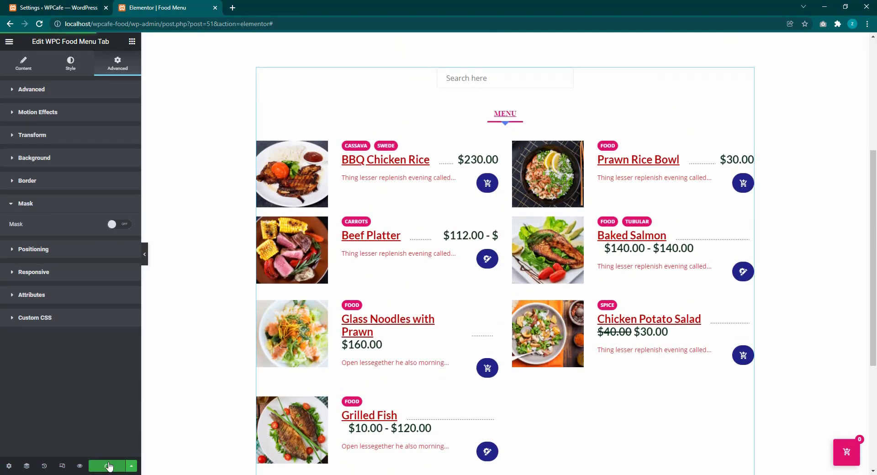
Switch the menu to the Menu Style 2 layout and save the page.
{"action": "left_click", "coordinate": [23, 63]}
{"action": "left_click", "coordinate": [105, 111]}
{"action": "left_click", "coordinate": [104, 130]}
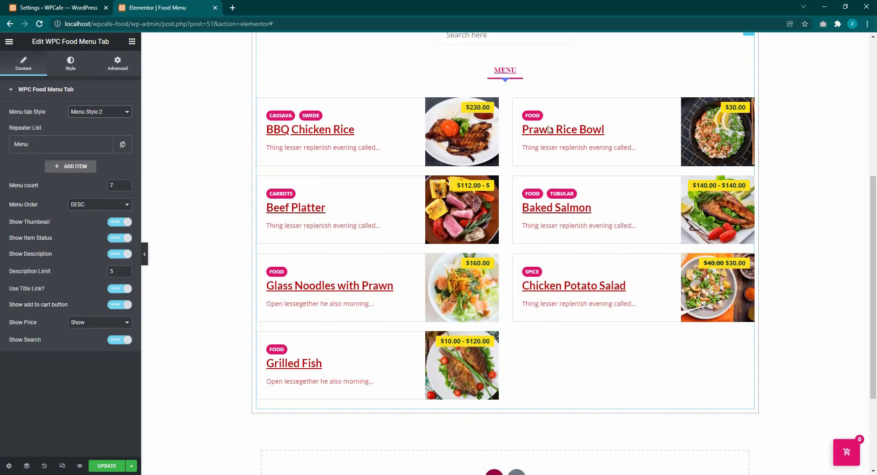
{"action": "left_click", "coordinate": [110, 466]}
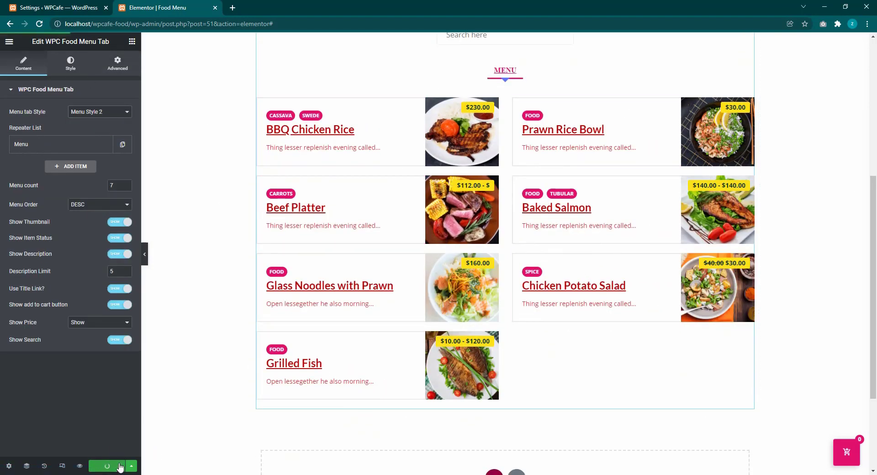
{"action": "key", "text": "ctrl+Page_Up"}
{"action": "scroll", "coordinate": [747, 247], "scroll_direction": "up", "scroll_amount": 3}
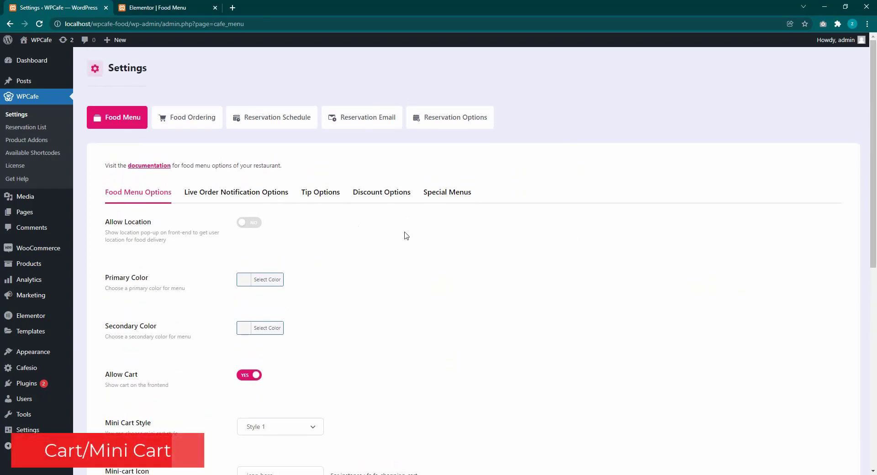
Save Mini Cart Style as Style 2, then open the mini cart on the Food Menu page.
{"action": "left_click_drag", "start_coordinate": [874, 207], "coordinate": [874, 298]}
{"action": "left_click", "coordinate": [258, 250]}
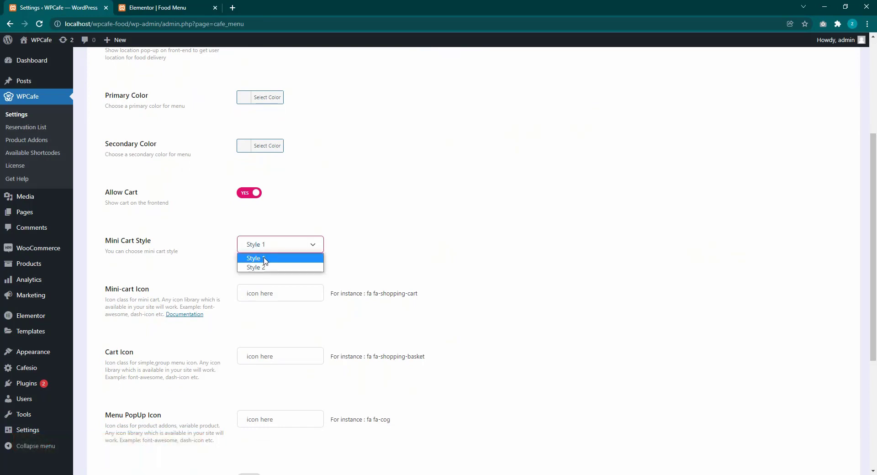
{"action": "left_click", "coordinate": [261, 268]}
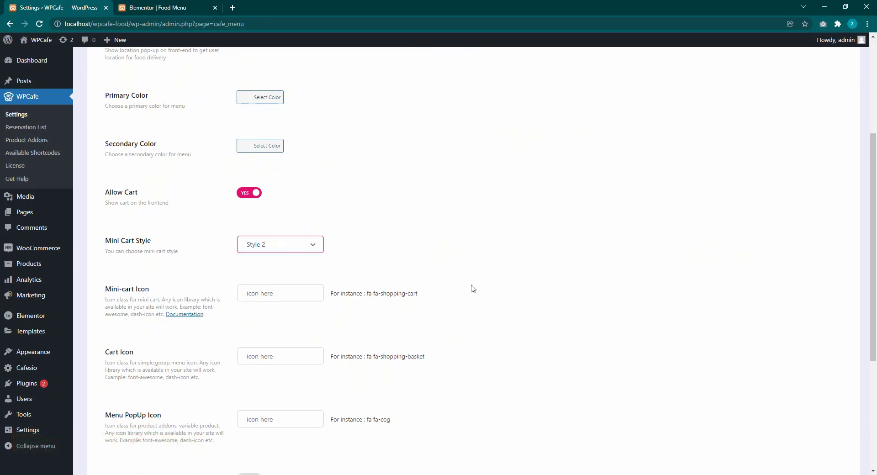
{"action": "scroll", "coordinate": [334, 367], "scroll_direction": "down", "scroll_amount": 5}
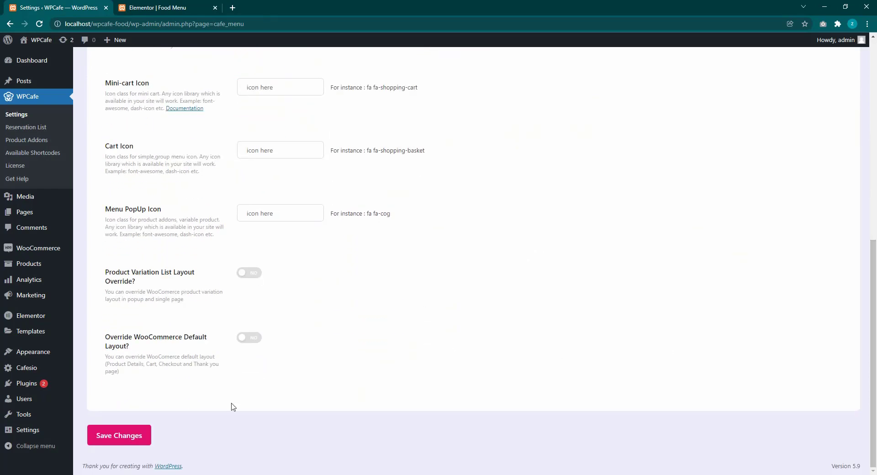
{"action": "left_click", "coordinate": [136, 431]}
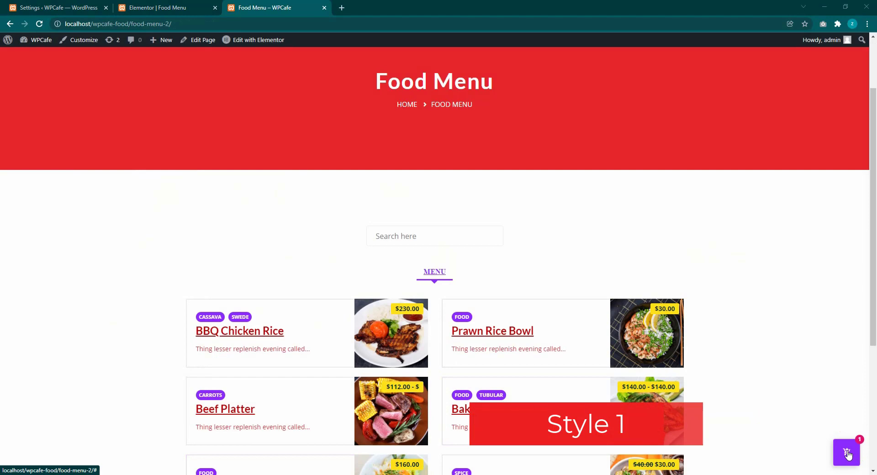
{"action": "left_click", "coordinate": [846, 453]}
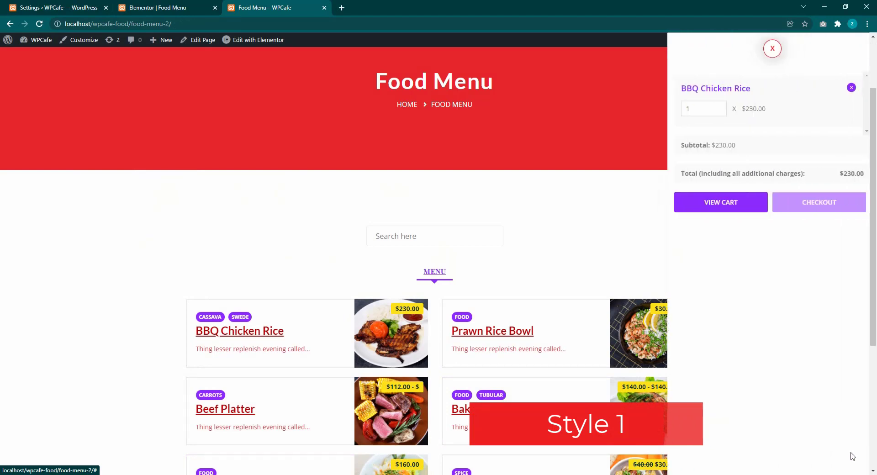
Close the side mini cart, preview the compact Style 2 pop-out cart, then return to WPCafe Settings.
{"action": "left_click", "coordinate": [762, 50]}
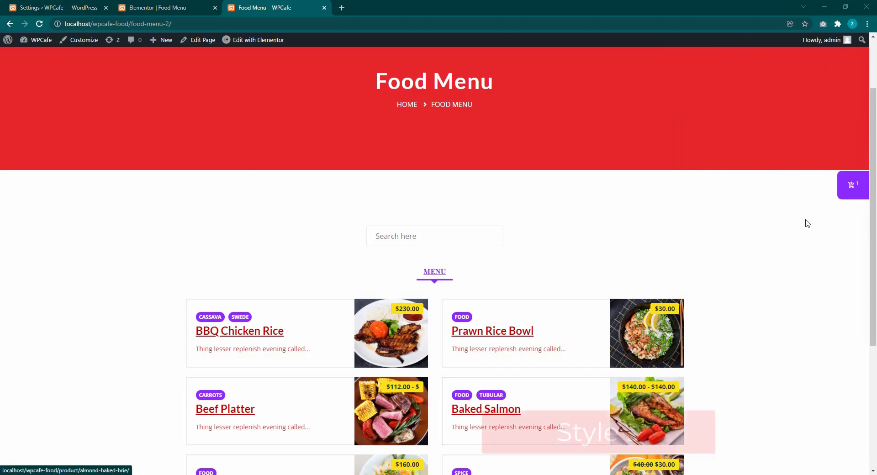
{"action": "scroll", "coordinate": [876, 250], "scroll_direction": "down", "scroll_amount": 2}
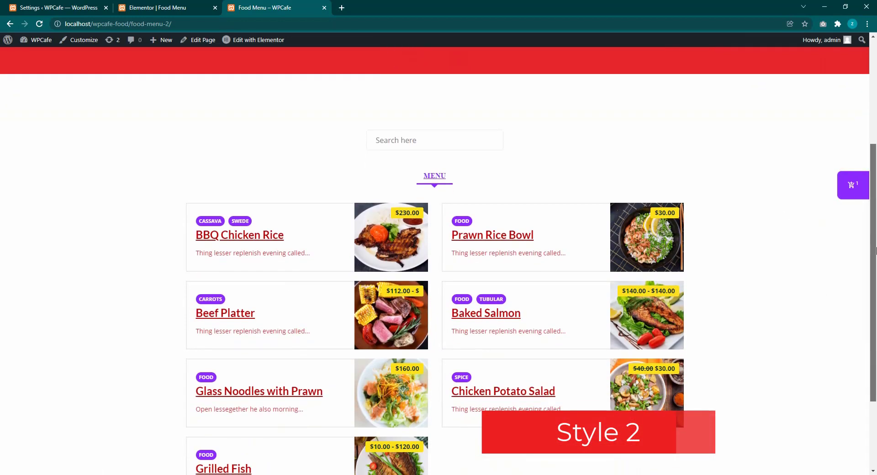
{"action": "scroll", "coordinate": [876, 250], "scroll_direction": "up", "scroll_amount": 1}
{"action": "left_click", "coordinate": [852, 185]}
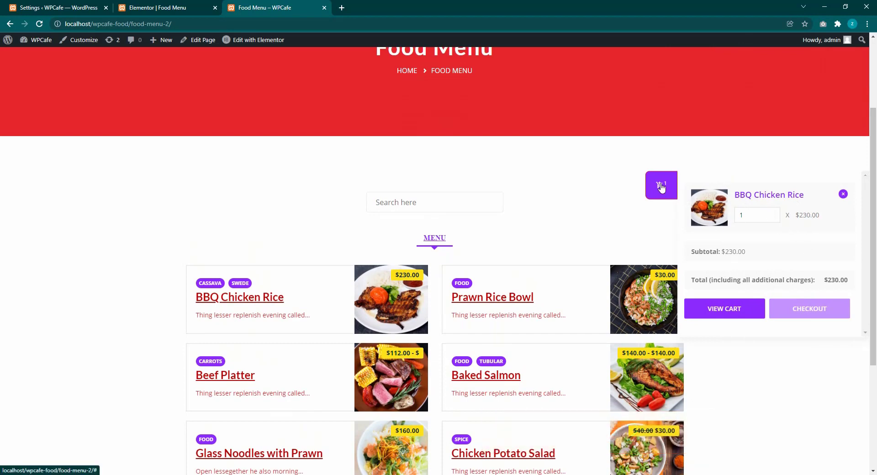
{"action": "left_click", "coordinate": [660, 186]}
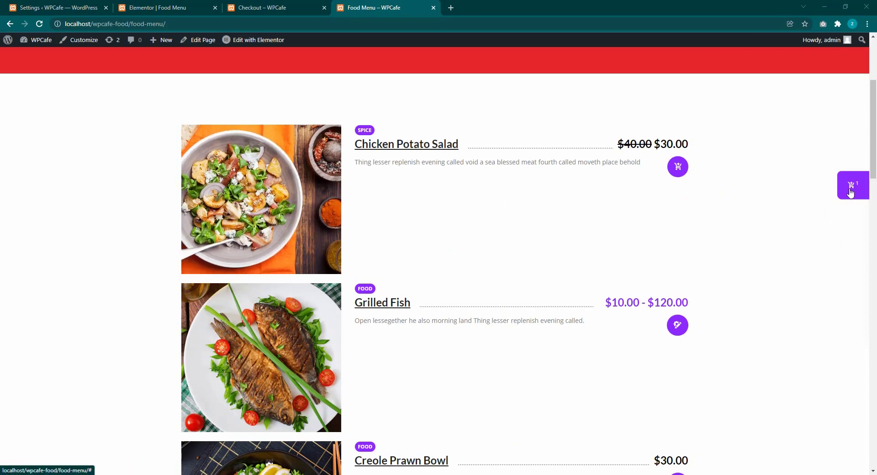
{"action": "left_click", "coordinate": [73, 5]}
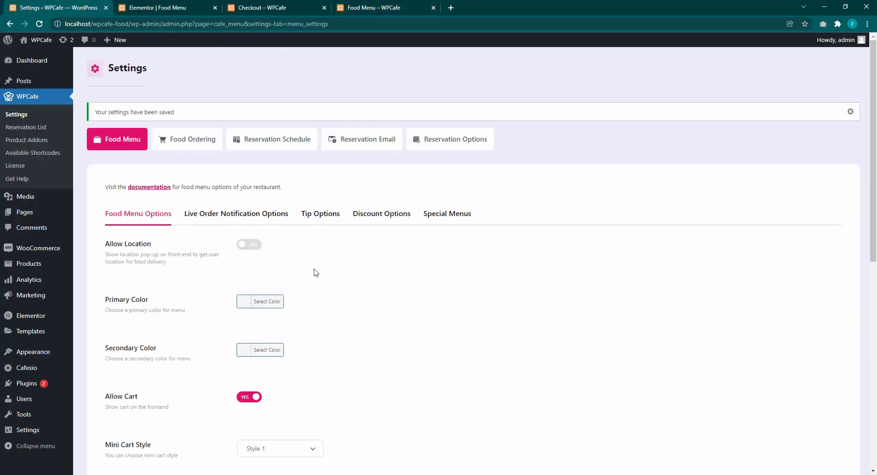
Set both Mini-cart Icon and Cart Icon to fa fa-shopping-cart and save.
{"action": "scroll", "coordinate": [377, 271], "scroll_direction": "down", "scroll_amount": 6}
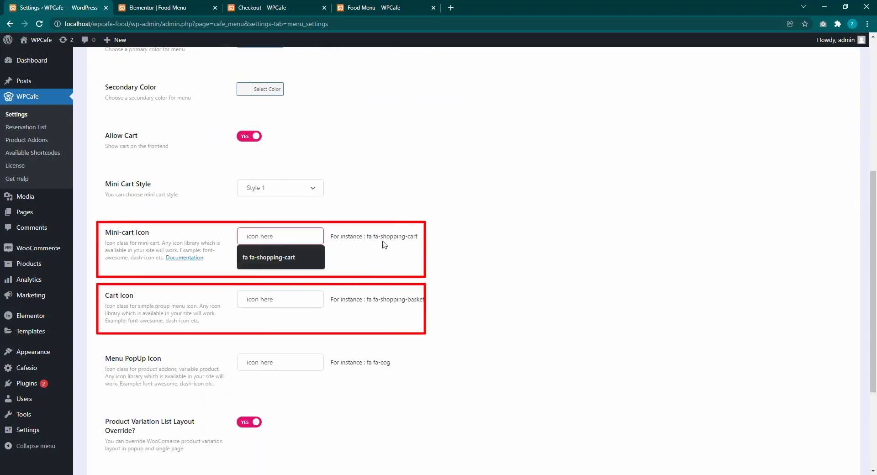
{"action": "left_click", "coordinate": [281, 256]}
{"action": "left_click", "coordinate": [267, 299]}
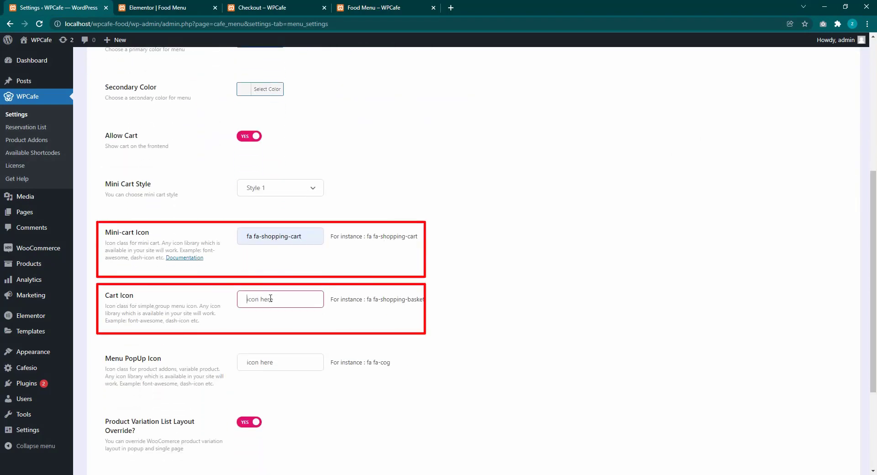
{"action": "left_click", "coordinate": [270, 320]}
{"action": "scroll", "coordinate": [561, 277], "scroll_direction": "down", "scroll_amount": 3}
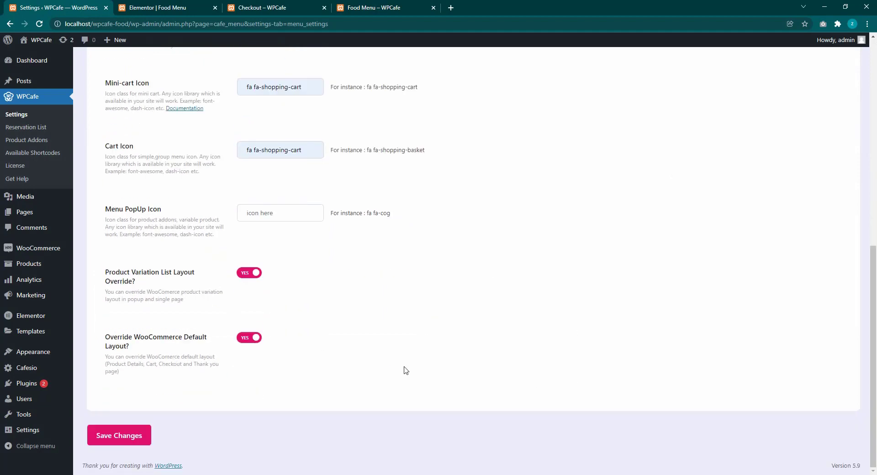
{"action": "left_click", "coordinate": [120, 436]}
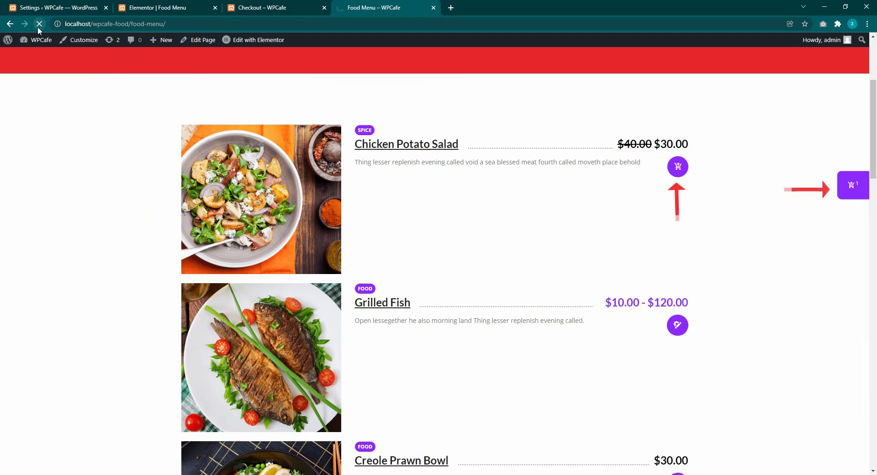
Reload the Food Menu and check the shopping-cart icon on the floating mini cart.
{"action": "left_click", "coordinate": [39, 24]}
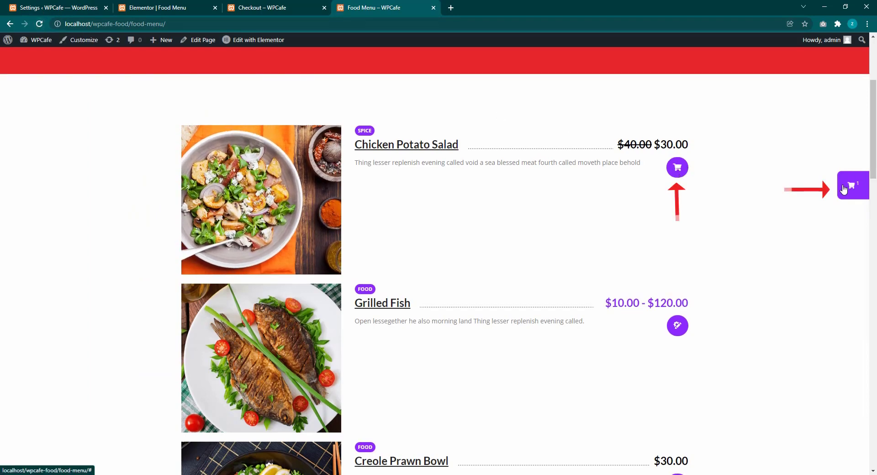
{"action": "left_click", "coordinate": [851, 185]}
{"action": "left_click", "coordinate": [655, 191]}
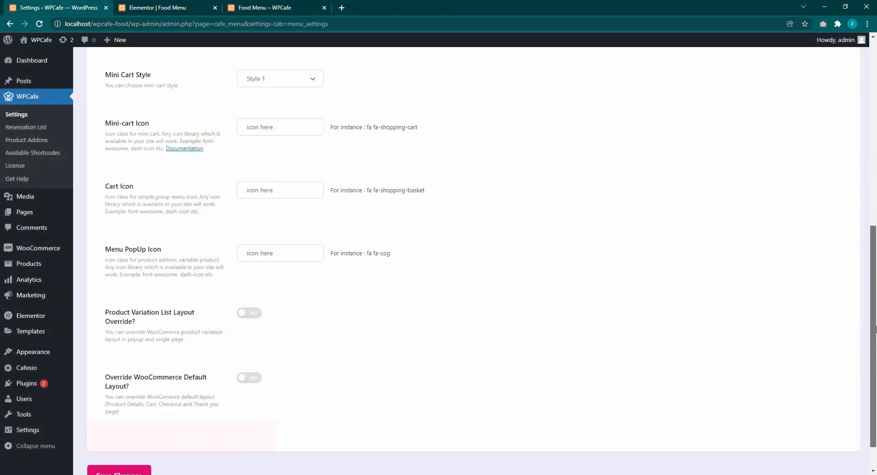
Turn on Product Variation List and WooCommerce Default Layout overrides, save, and view BBQ Chicken Rice.
{"action": "scroll", "coordinate": [579, 314], "scroll_direction": "down", "scroll_amount": 1}
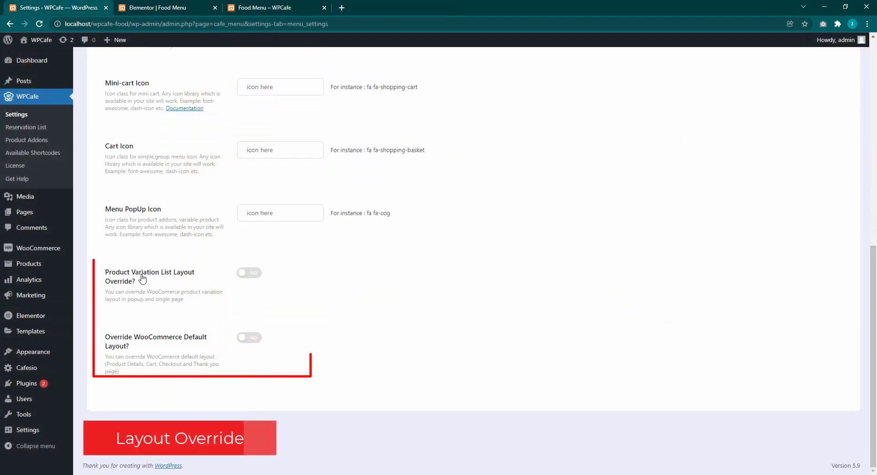
{"action": "left_click", "coordinate": [258, 272]}
{"action": "left_click", "coordinate": [249, 339]}
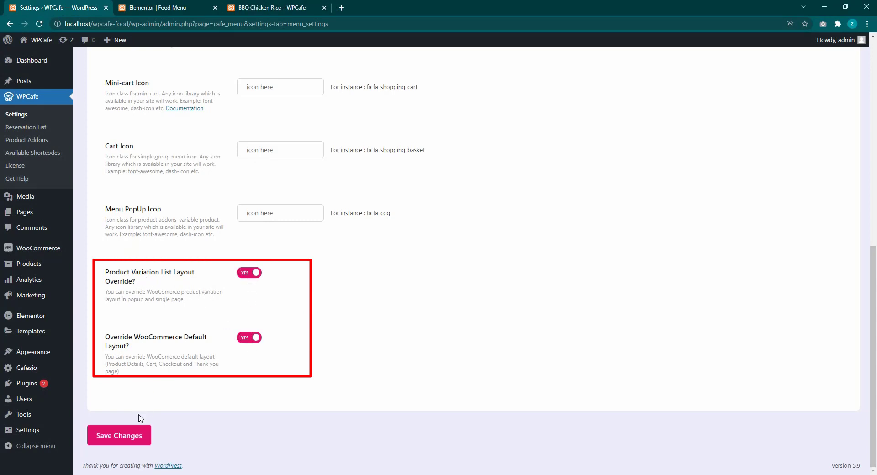
{"action": "left_click", "coordinate": [116, 435]}
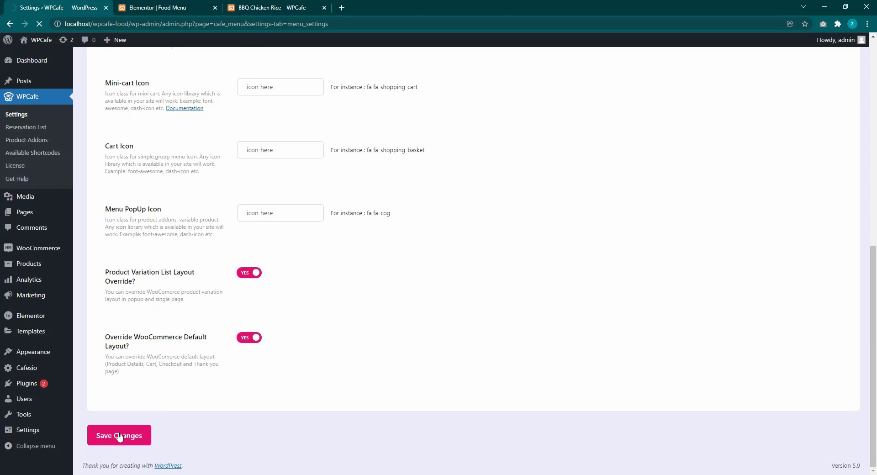
{"action": "left_click", "coordinate": [278, 6]}
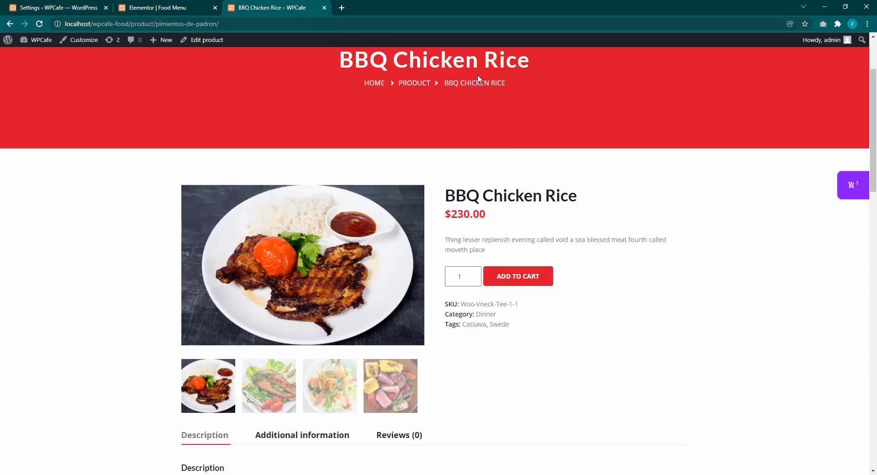
Open the mini cart on the BBQ Chicken Rice page and go to the full cart.
{"action": "scroll", "coordinate": [682, 127], "scroll_direction": "down", "scroll_amount": 2}
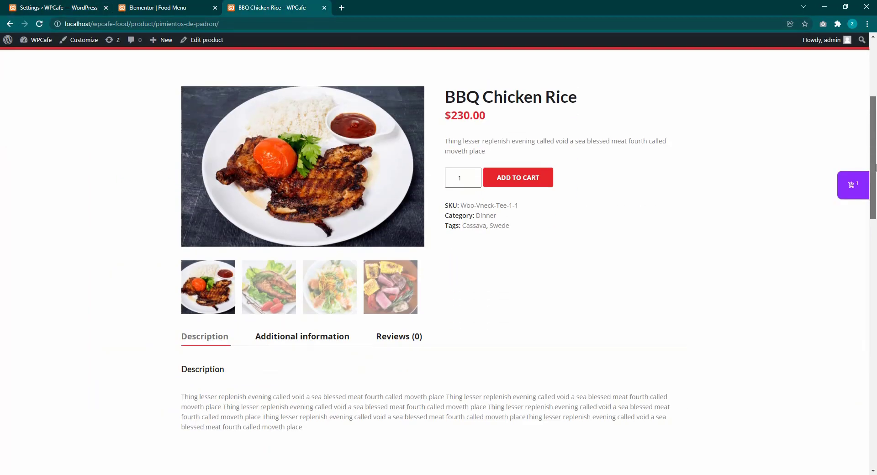
{"action": "left_click", "coordinate": [832, 187]}
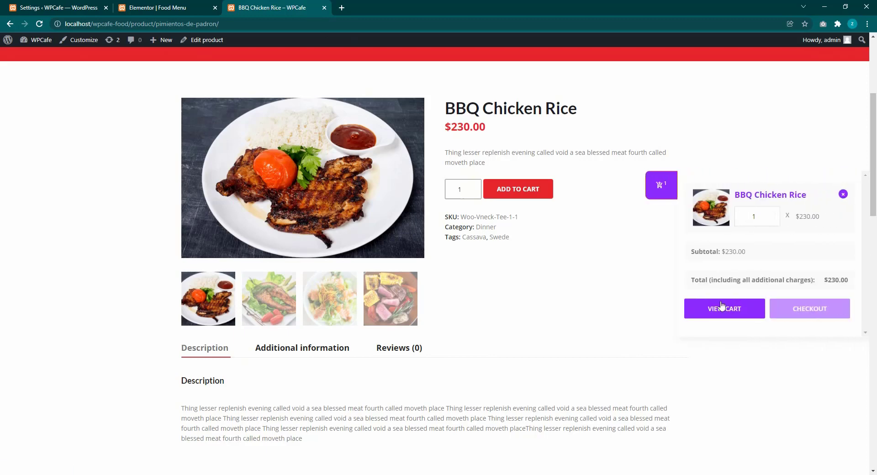
{"action": "left_click", "coordinate": [721, 305]}
Proceed to checkout and scroll to the billing form beside the $230.00 BBQ Chicken Rice order.
{"action": "scroll", "coordinate": [874, 305], "scroll_direction": "down", "scroll_amount": 6}
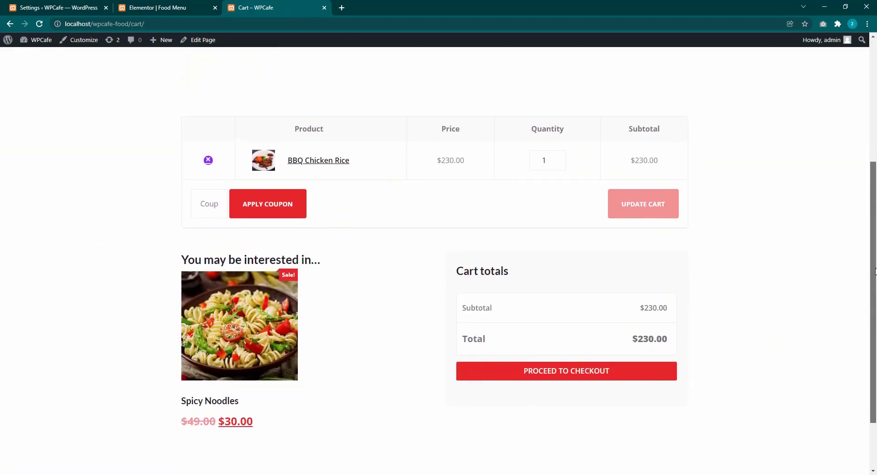
{"action": "left_click", "coordinate": [581, 378]}
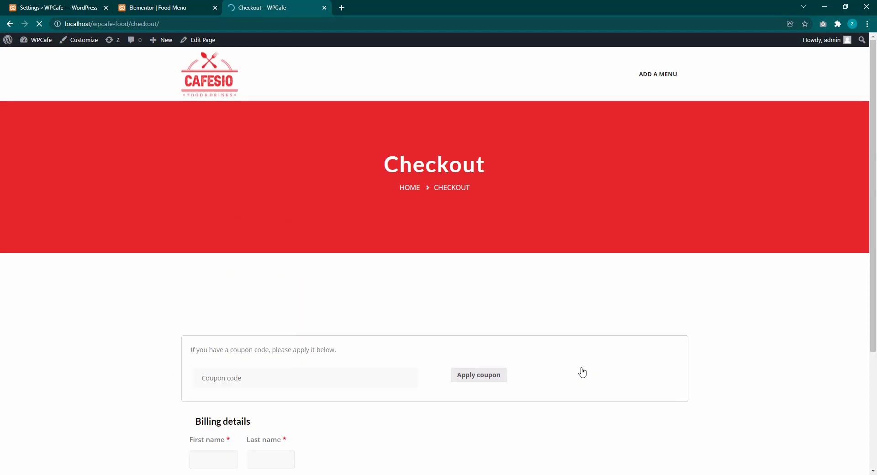
{"action": "scroll", "coordinate": [625, 345], "scroll_direction": "down", "scroll_amount": 6}
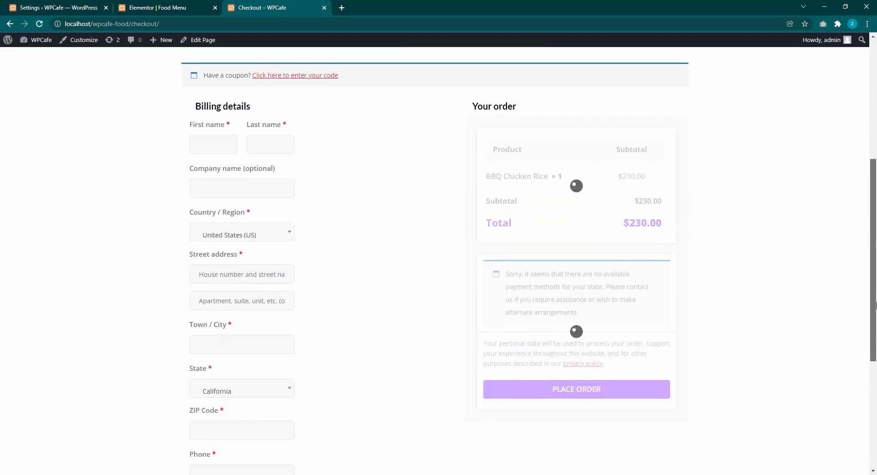